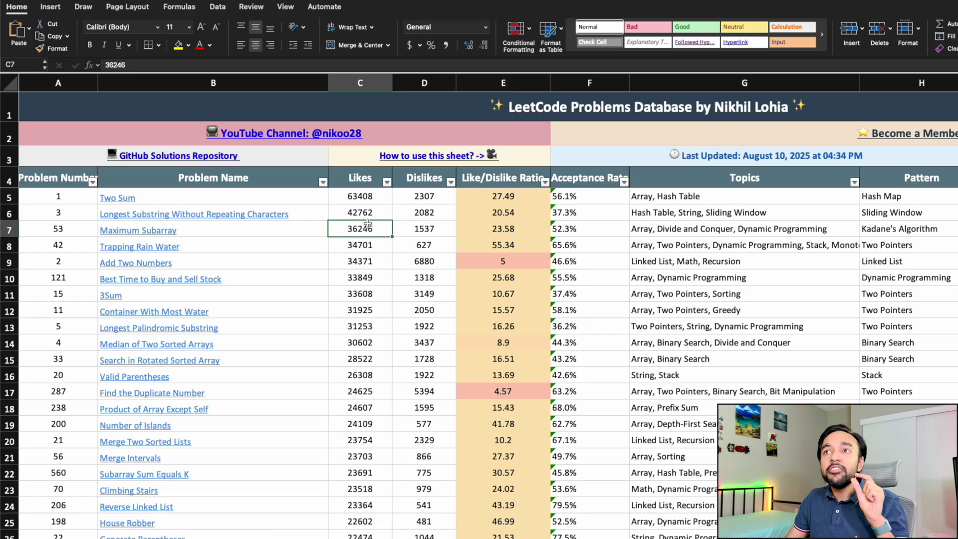
- Examine the problem names and like counts in the full problem list sorted by likes
left_click(216, 195)
key("ctrl+shift+Down")
key("ctrl+Down")
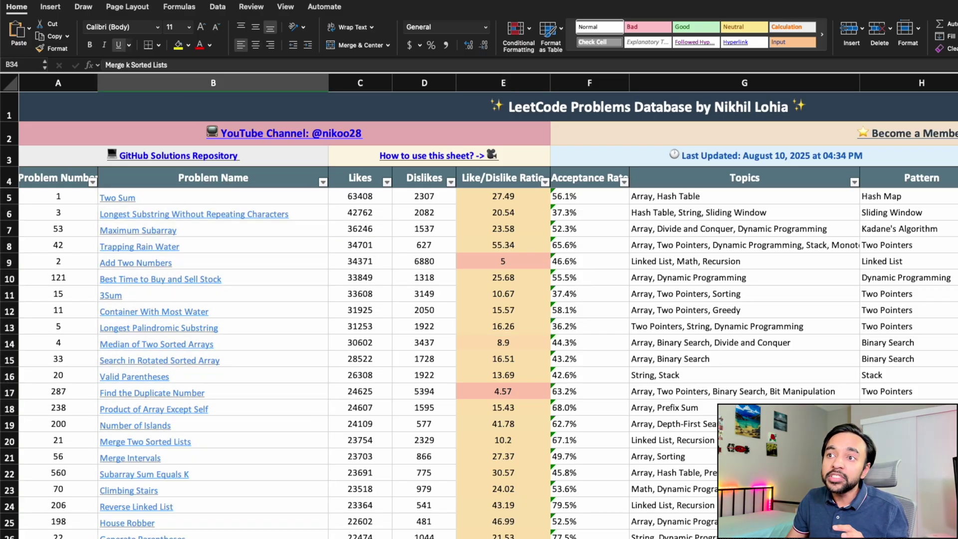
left_click(360, 211)
left_click_drag(360, 212, 360, 522)
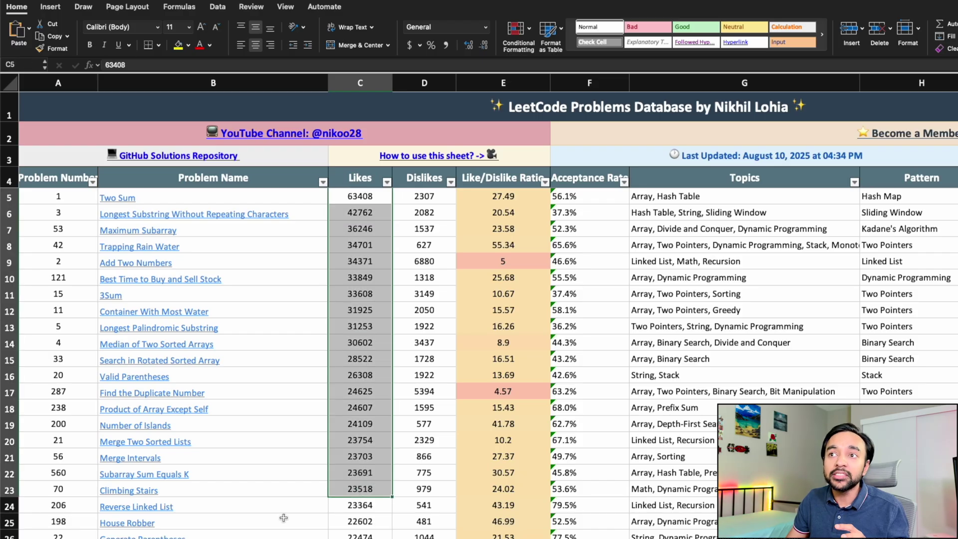
left_click(249, 522)
left_click(231, 196)
key("ctrl+shift+Down")
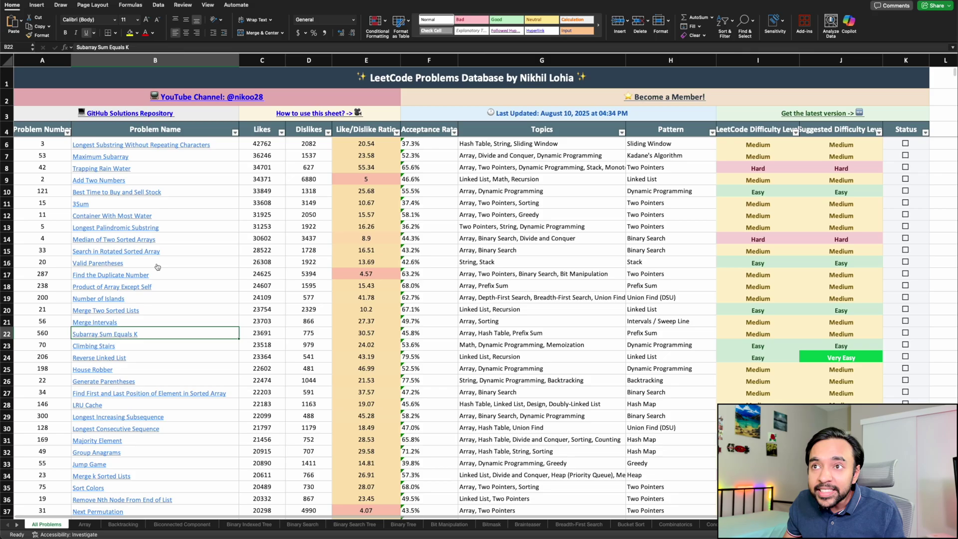
scroll(158, 267, "down", 6)
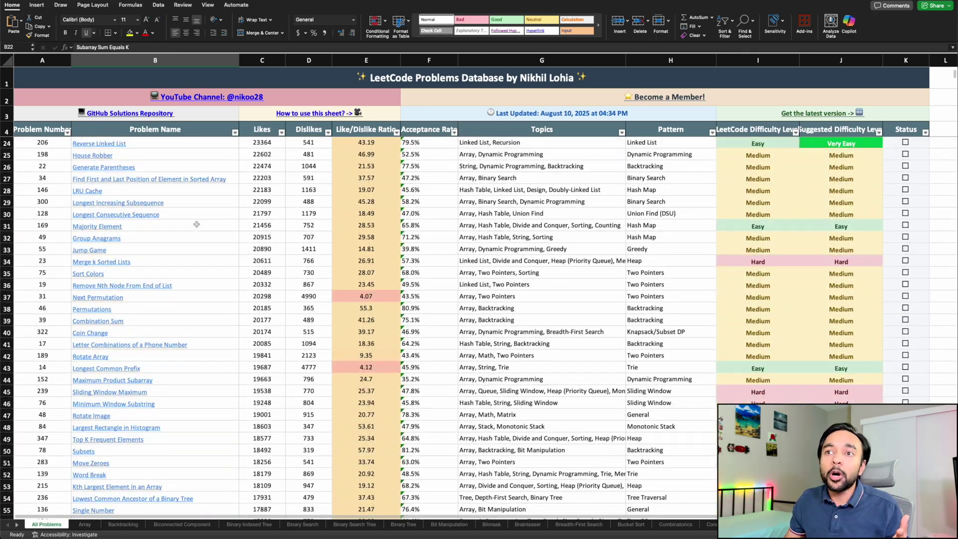
scroll(214, 333, "up", 6)
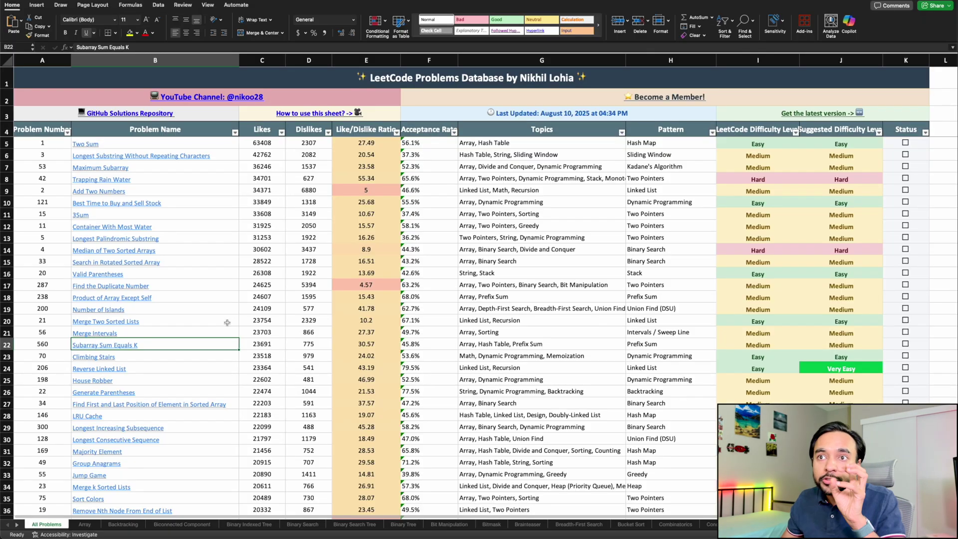
scroll(227, 323, "down", 6)
scroll(227, 322, "up", 6)
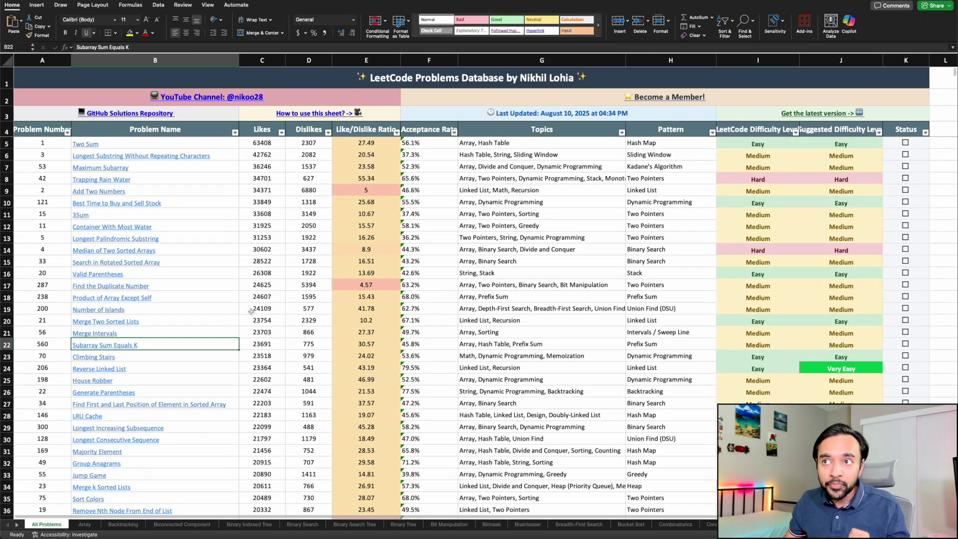
- Sort the whole problem list by the Dislikes column in descending order
left_click(314, 144)
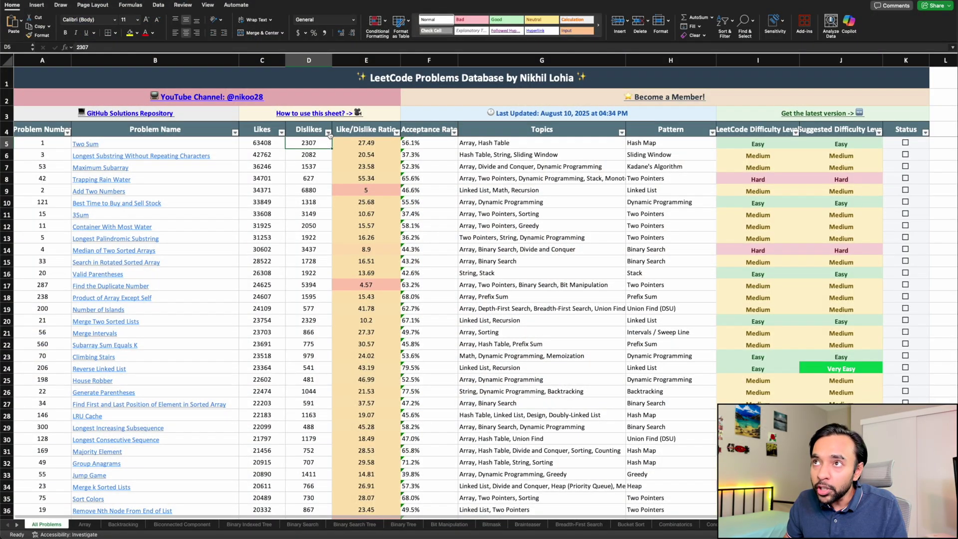
left_click(328, 132)
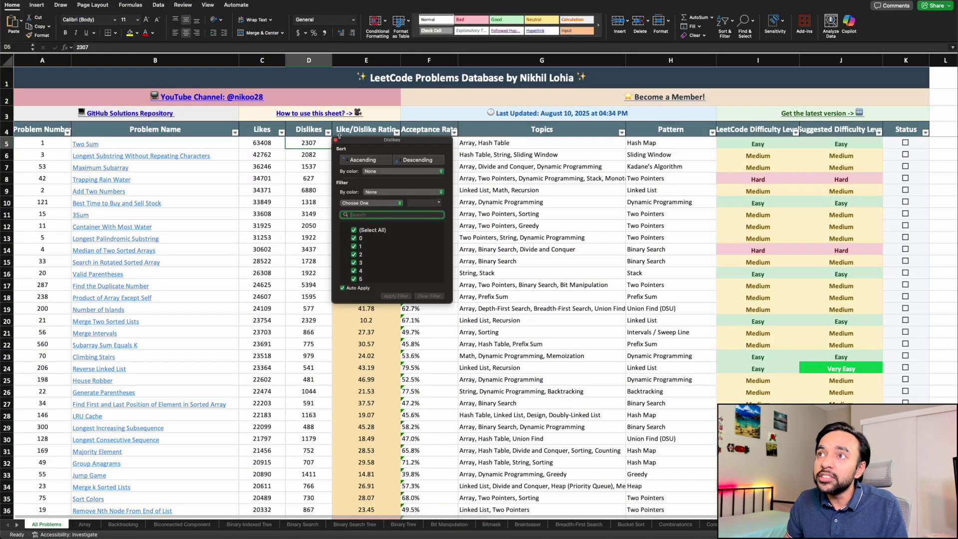
left_click(406, 162)
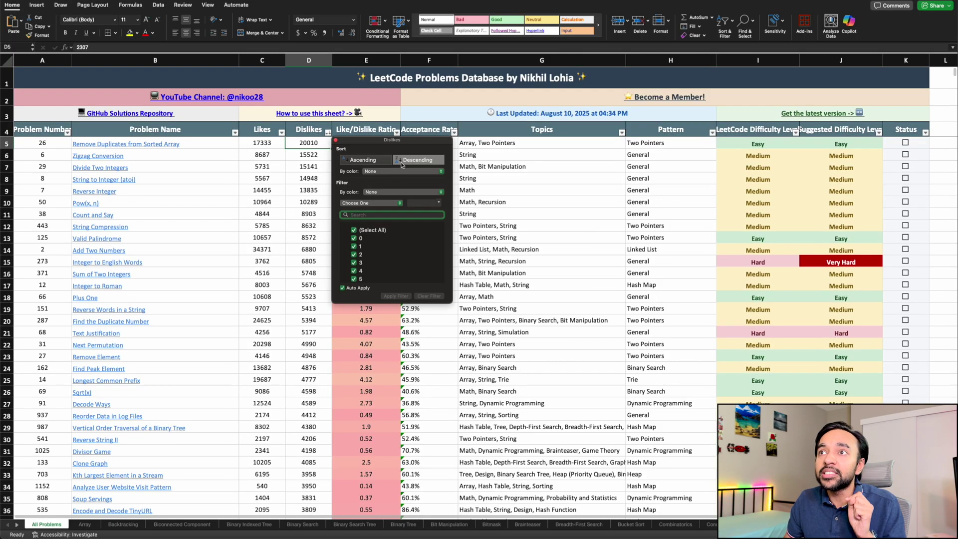
left_click(220, 240)
- Examine the most disliked problems, from Remove Duplicates from Sorted Array down to Decode Ways
left_click(190, 145)
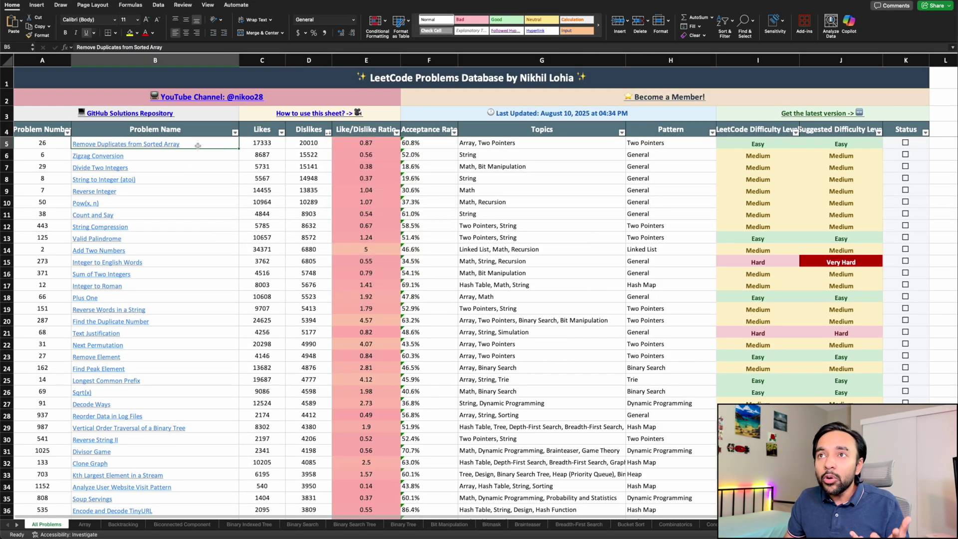
left_click_drag(198, 146, 158, 169)
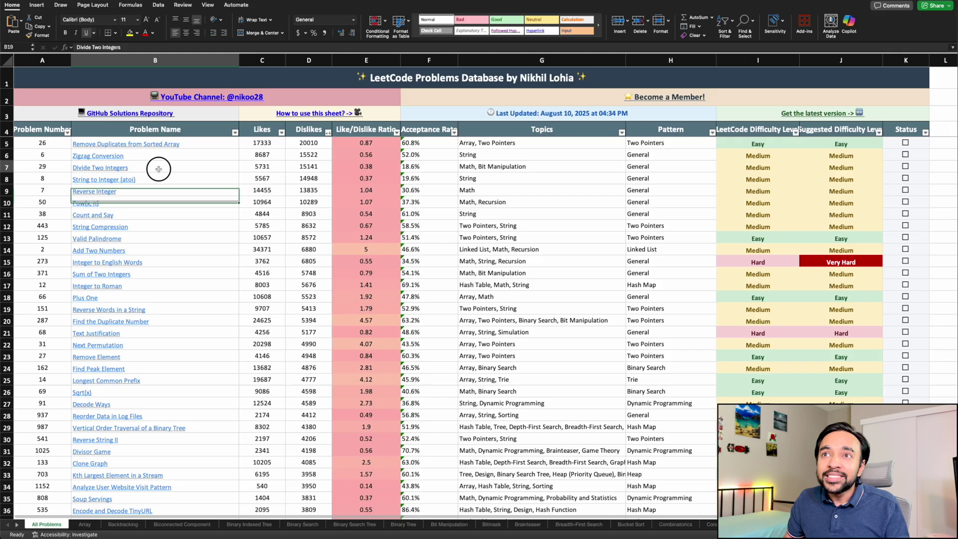
left_click(153, 180)
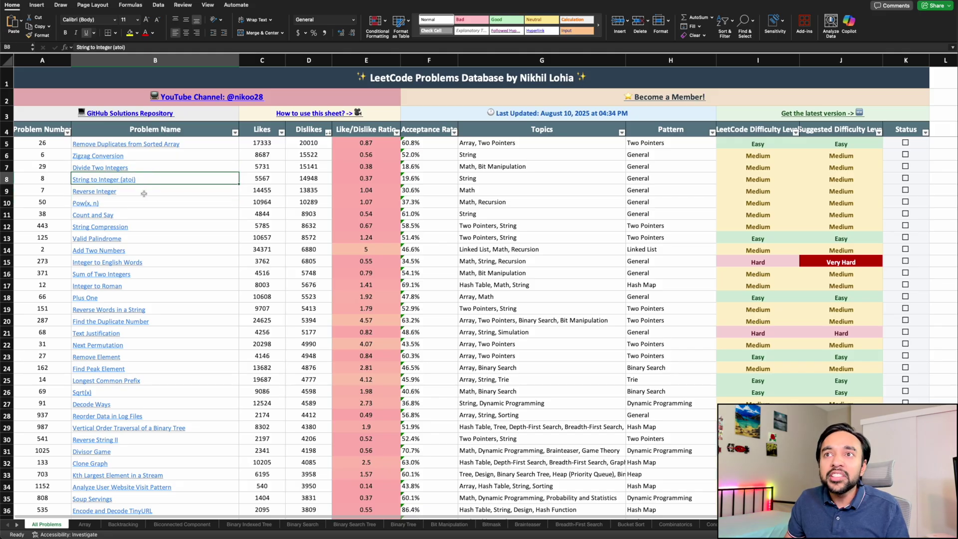
left_click(143, 192)
left_click(147, 203)
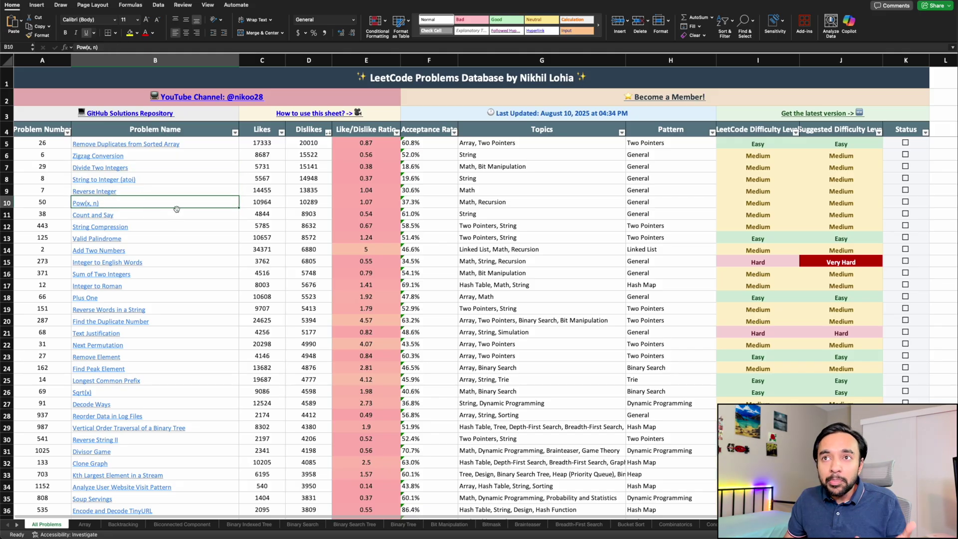
left_click(169, 218)
left_click(162, 232)
left_click(165, 240)
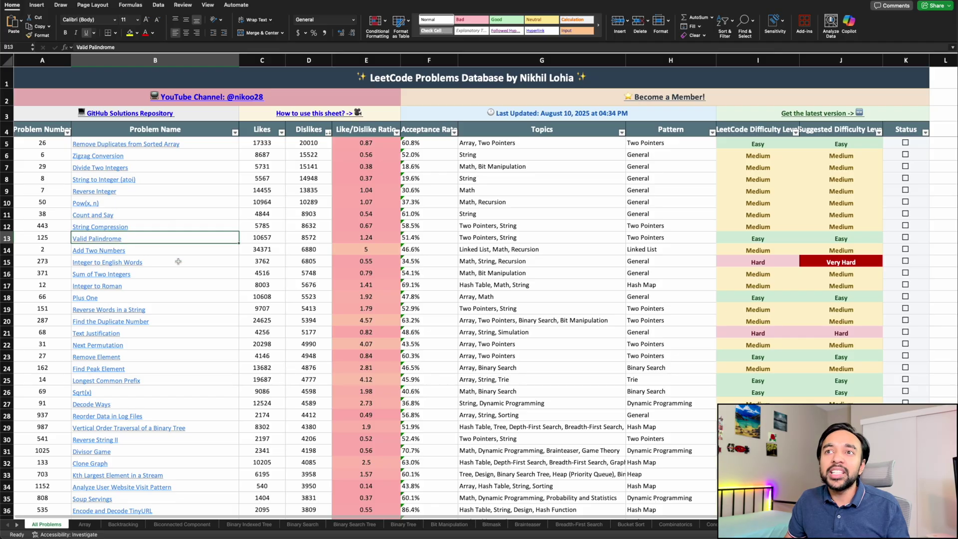
left_click(179, 262)
left_click(180, 192)
left_click(206, 144)
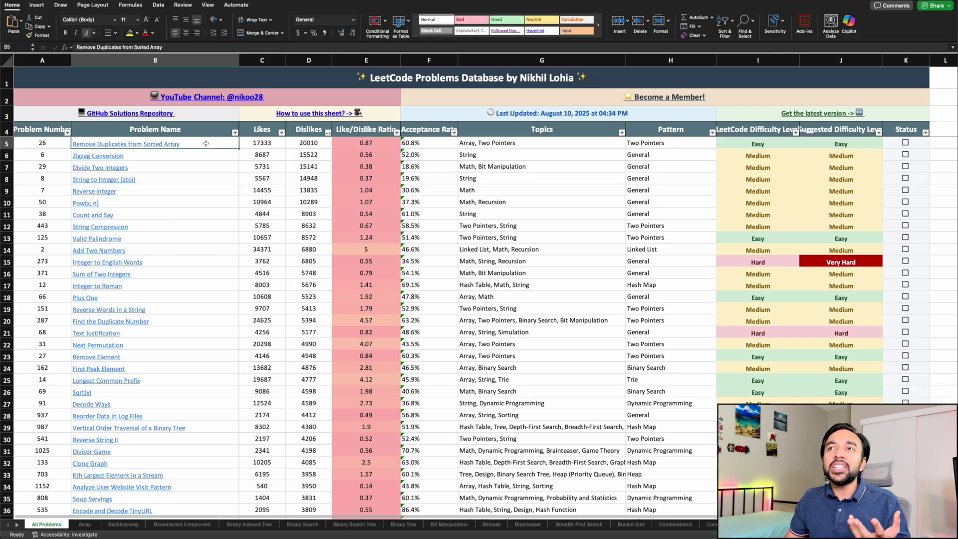
left_click(184, 404)
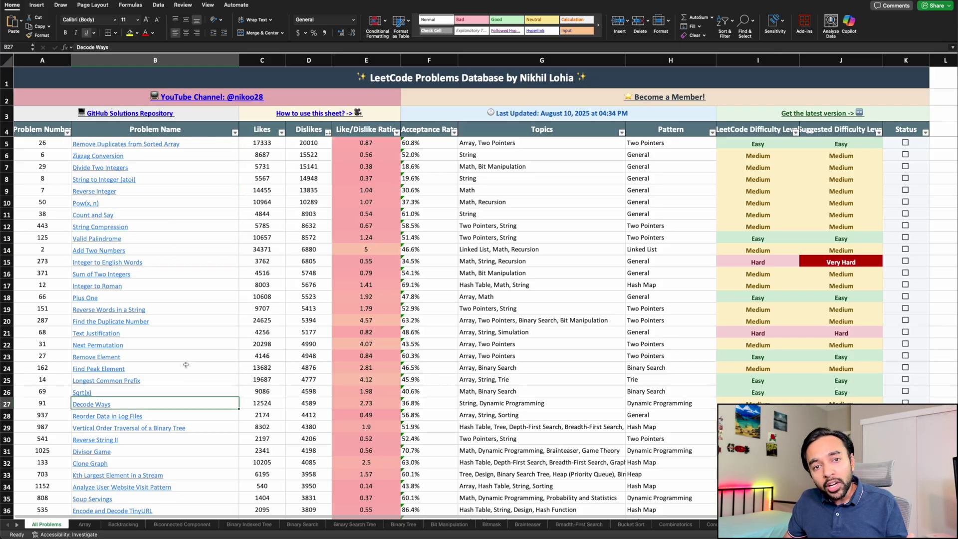
left_click(162, 348)
left_click(194, 389)
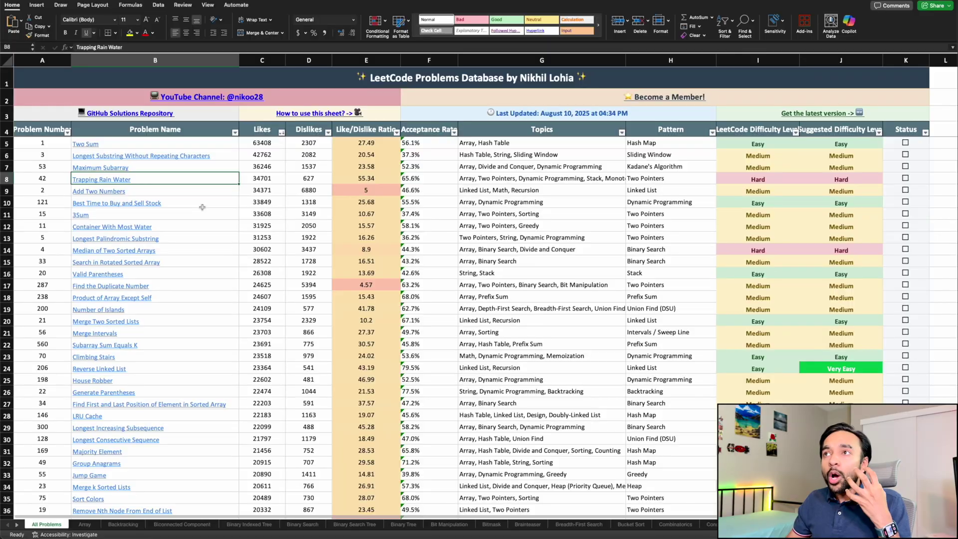
- Filter the LeetCode Difficulty Level column to show only Easy problems
left_click(526, 192)
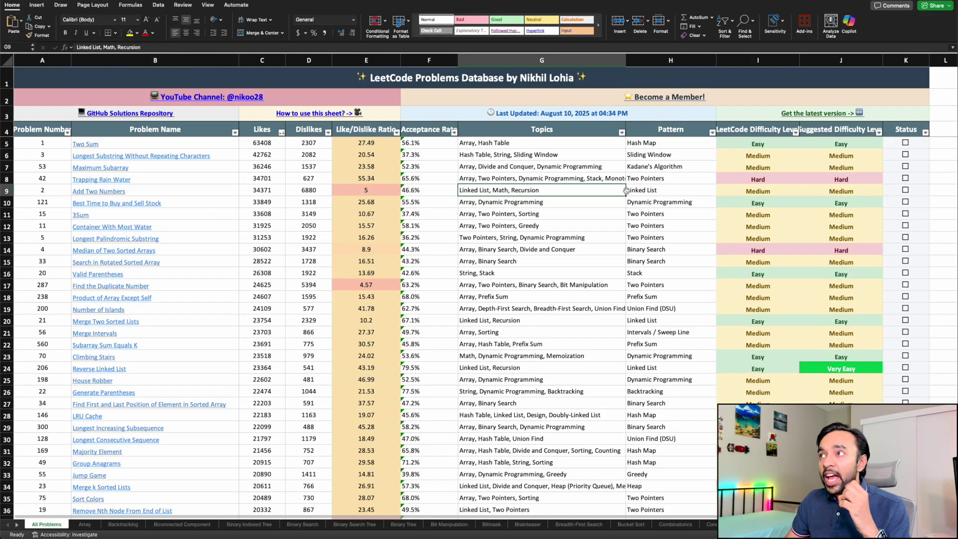
left_click(773, 158)
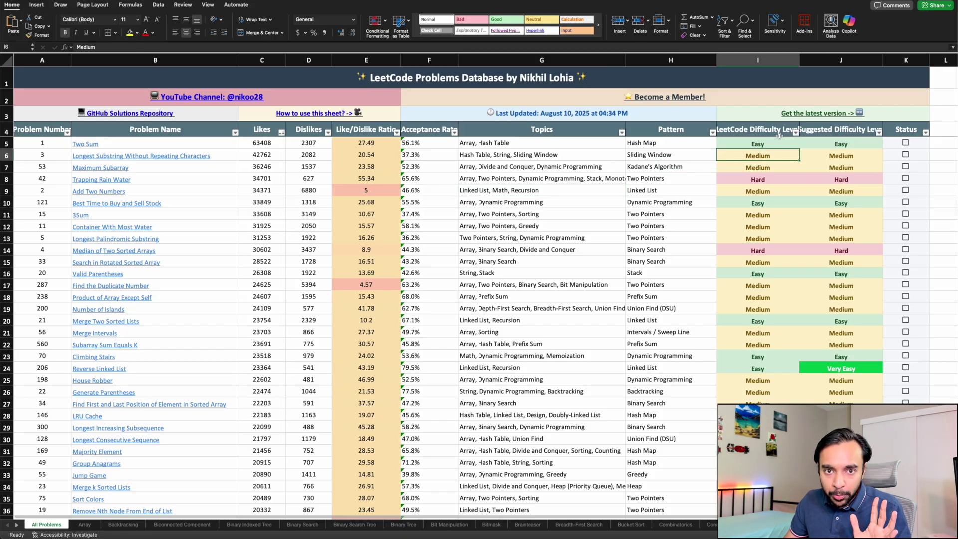
left_click(796, 133)
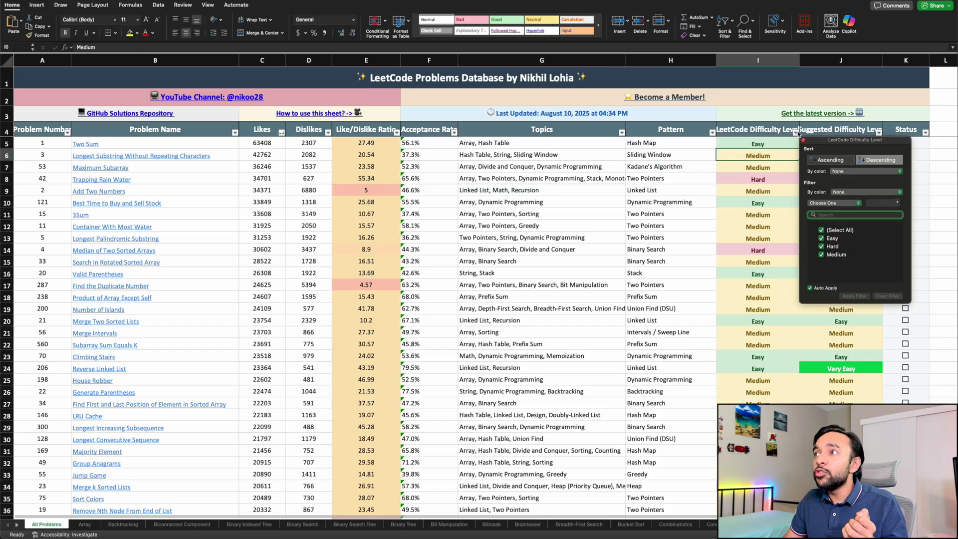
left_click(828, 230)
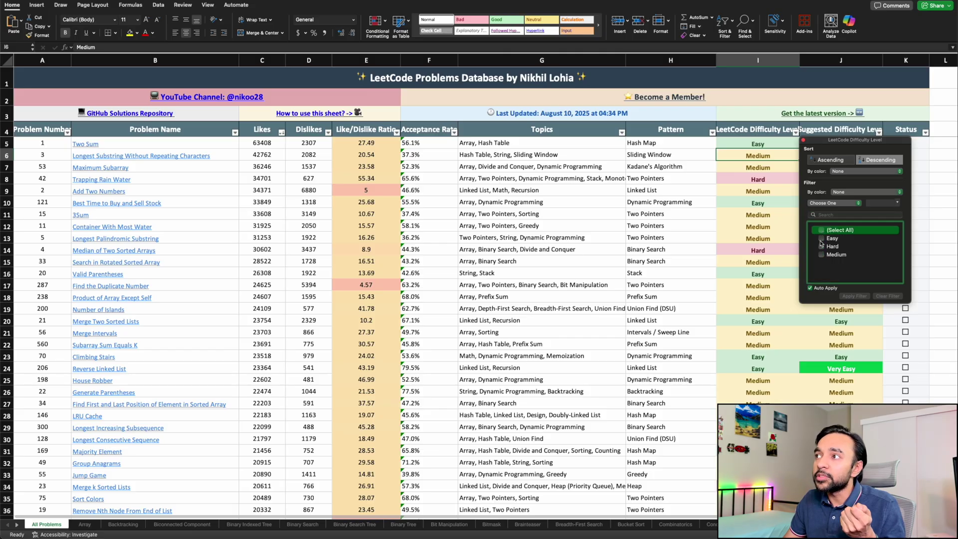
left_click(826, 238)
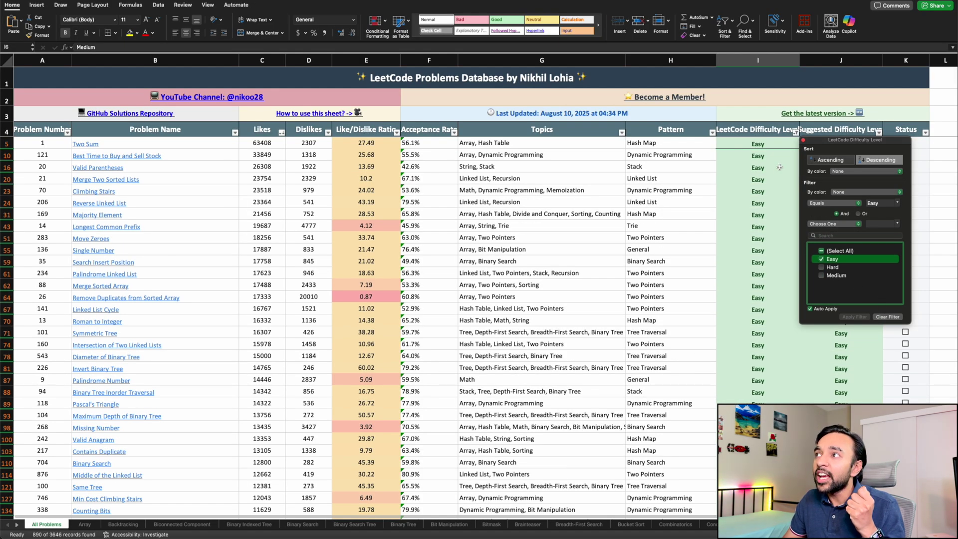
left_click(687, 335)
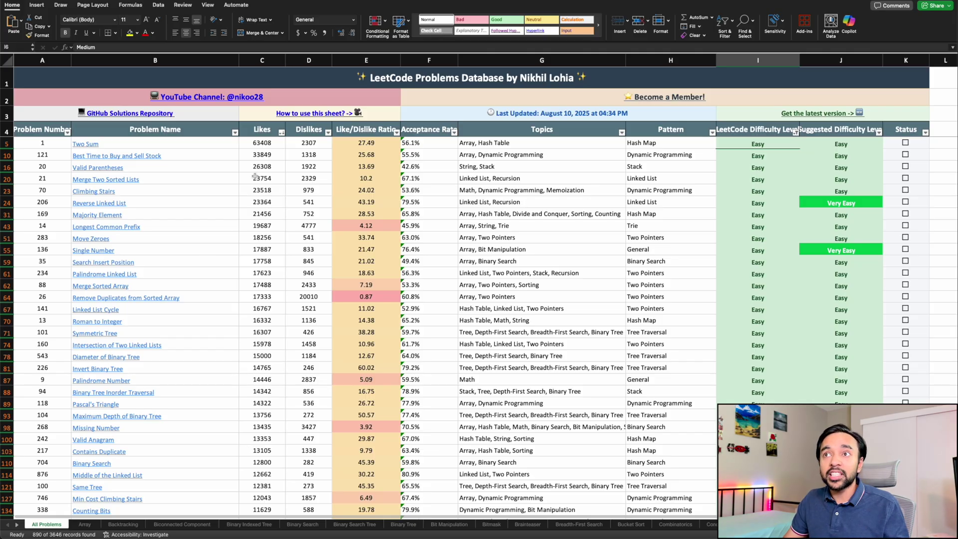
- Check the sort order applied to the Likes column for the easy problems
left_click(281, 132)
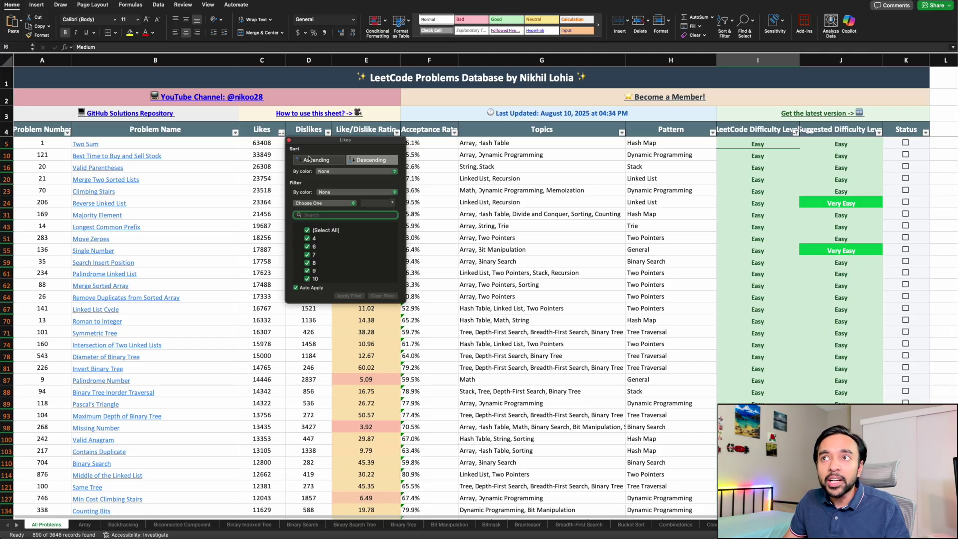
left_click(266, 169)
left_click(272, 151)
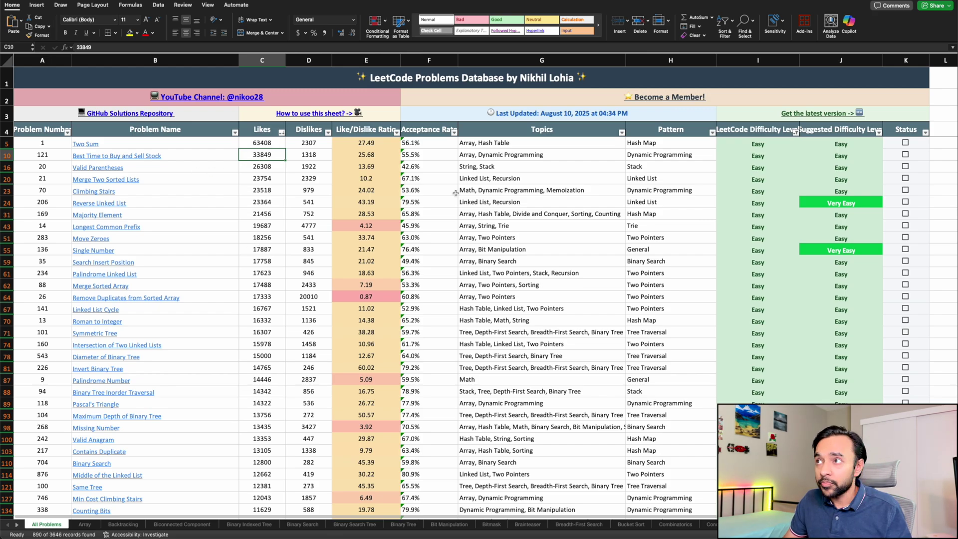
- Switch the LeetCode Difficulty Level filter to Medium only and look through the filtered problem names
left_click(796, 133)
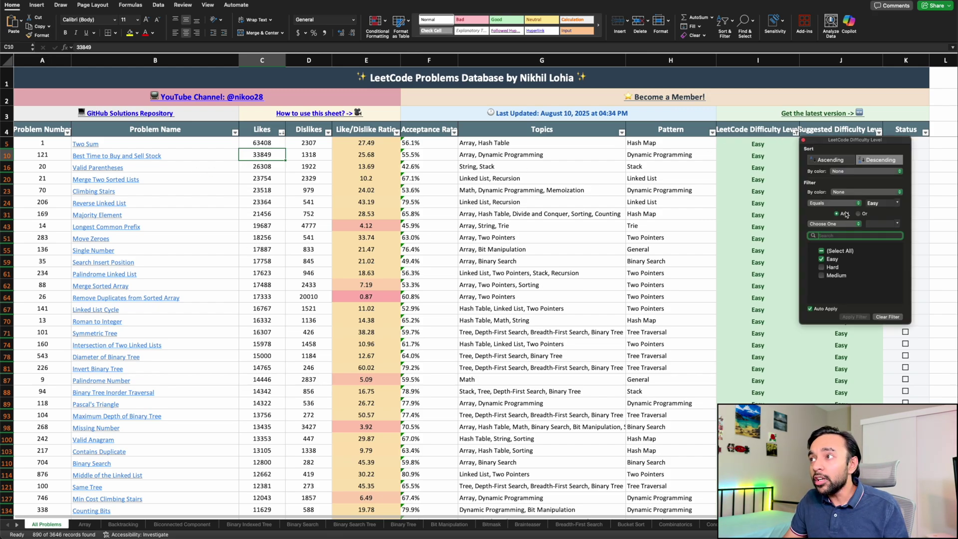
left_click(823, 278)
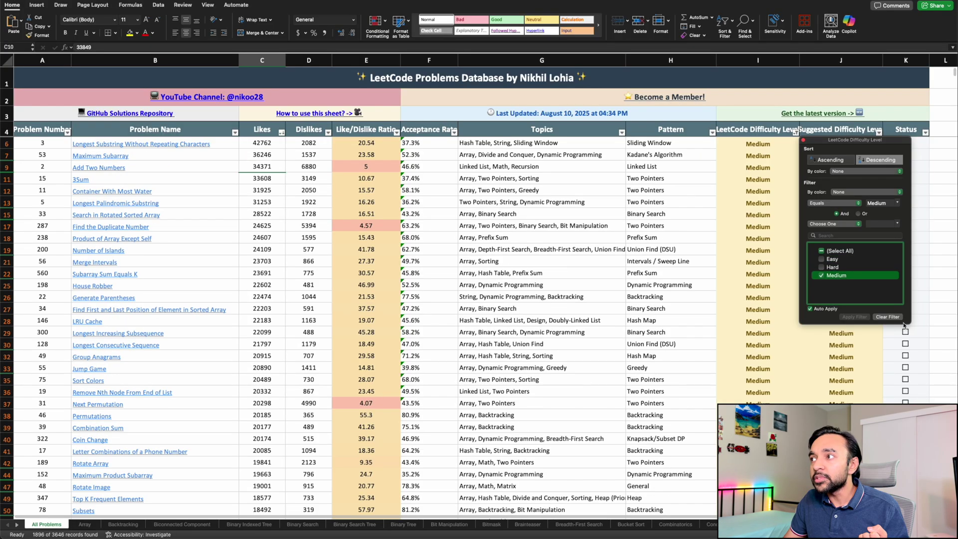
left_click(710, 323)
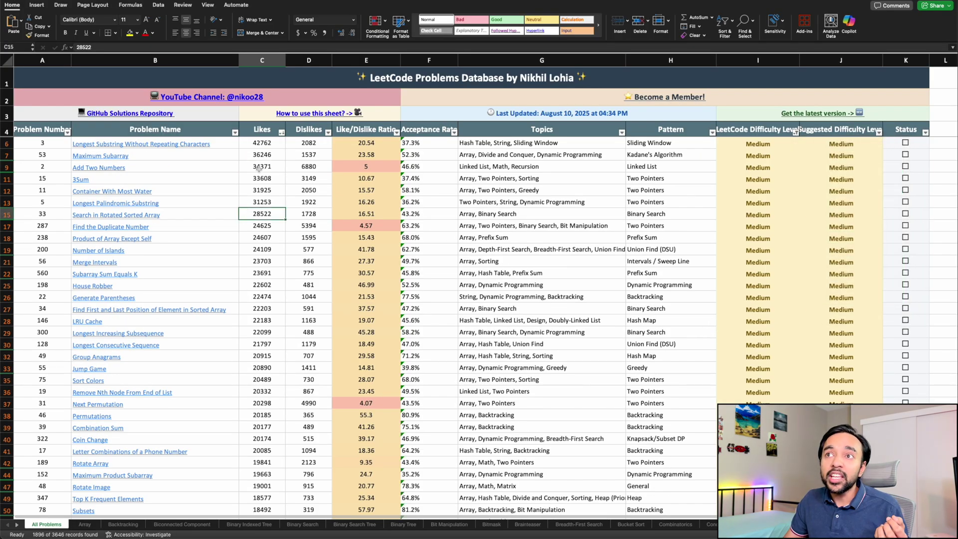
left_click_drag(224, 145, 219, 336)
left_click(219, 414)
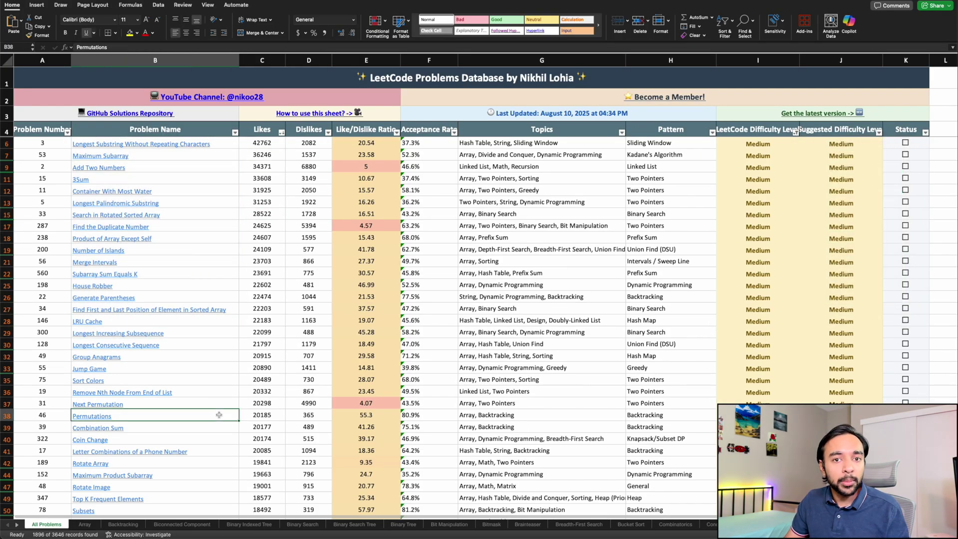
- Switch the LeetCode Difficulty Level filter to Hard only and look through the most liked hard problems
left_click(795, 132)
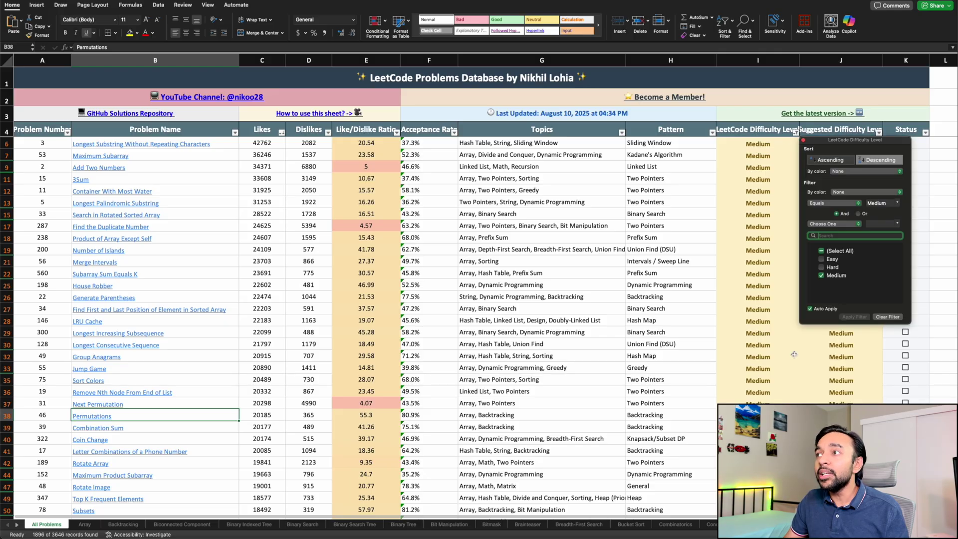
left_click(821, 275)
left_click(822, 267)
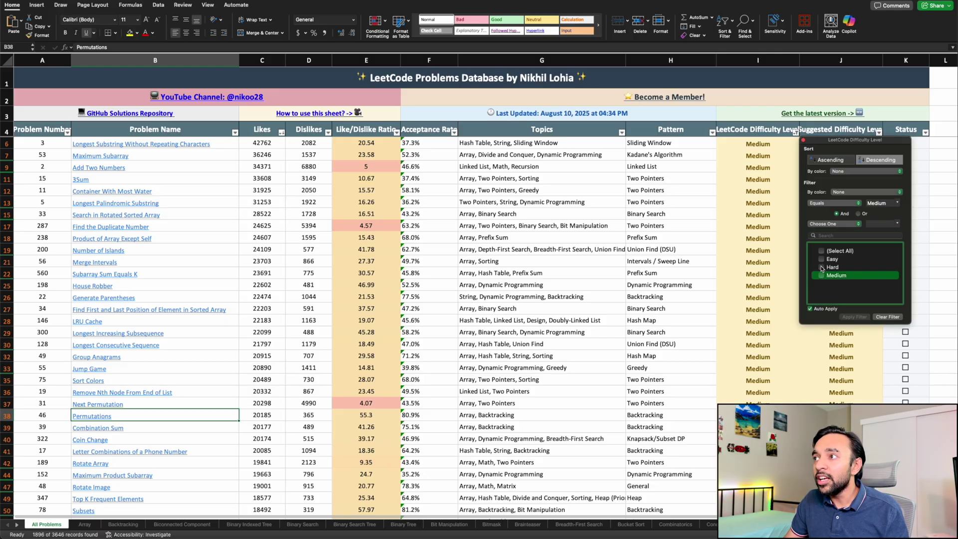
left_click(400, 267)
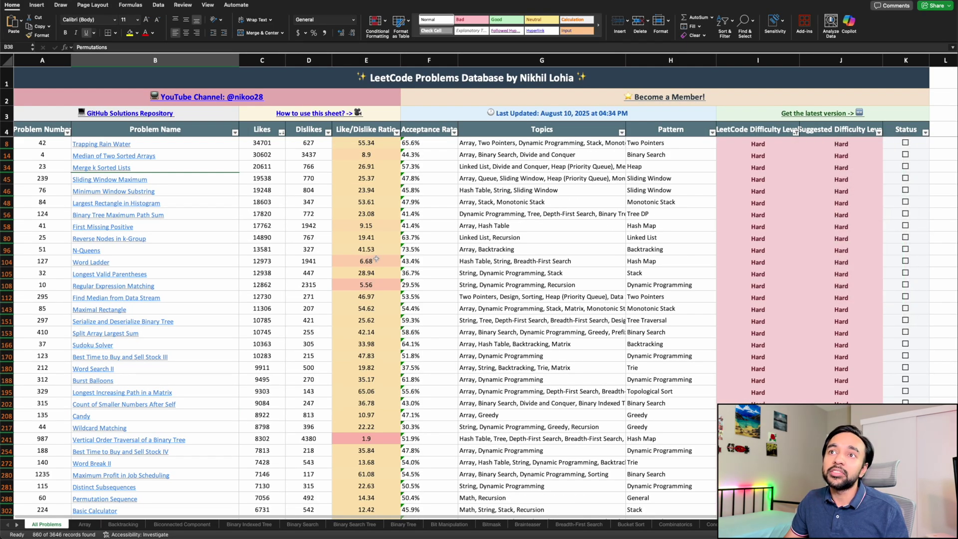
left_click(191, 144)
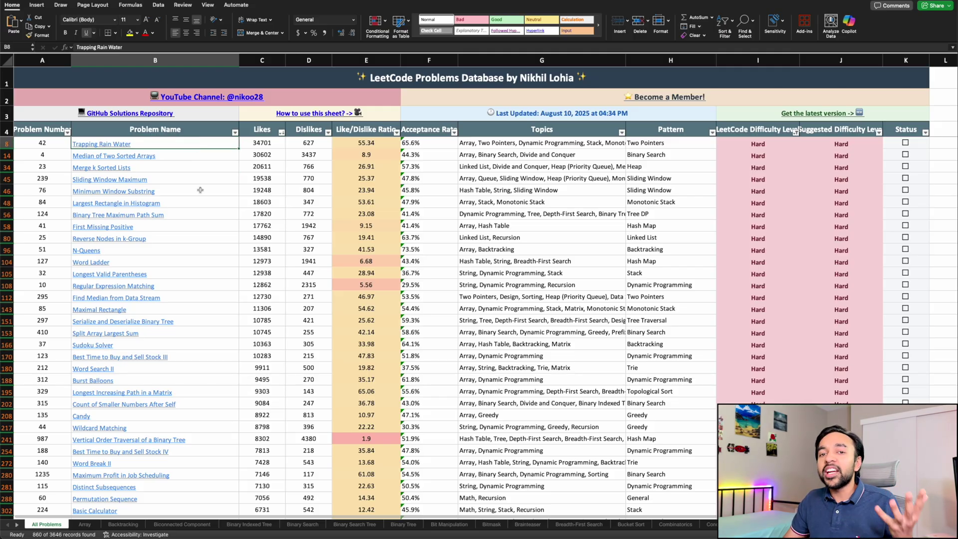
left_click(207, 157)
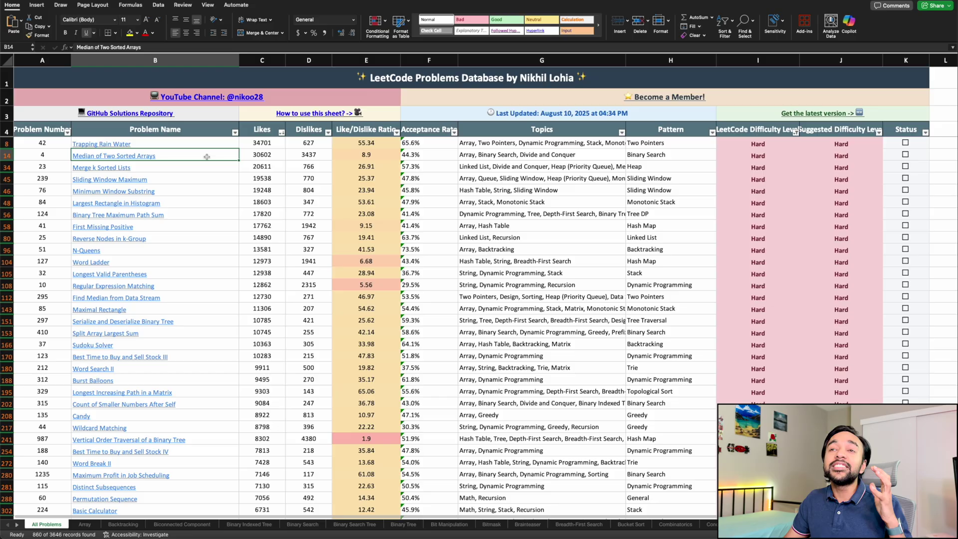
left_click(204, 189)
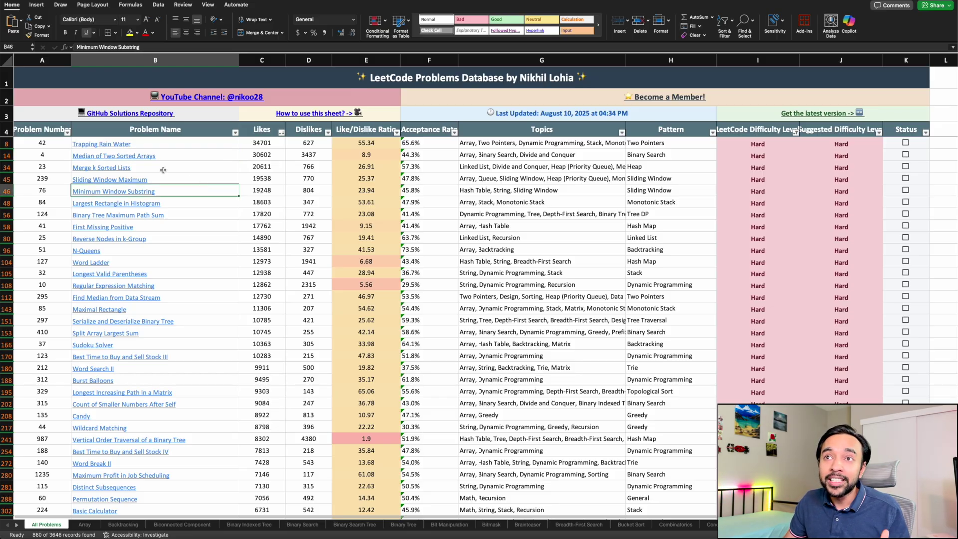
- Examine individual hard problems in the Problem Name column, from Trapping Rain Water down to Split Array Largest Sum
left_click(169, 153)
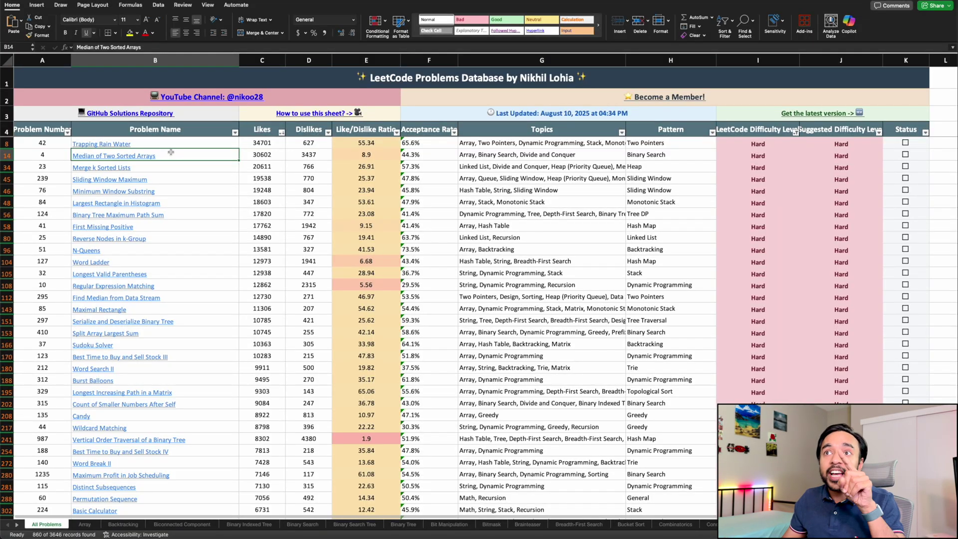
left_click(178, 145)
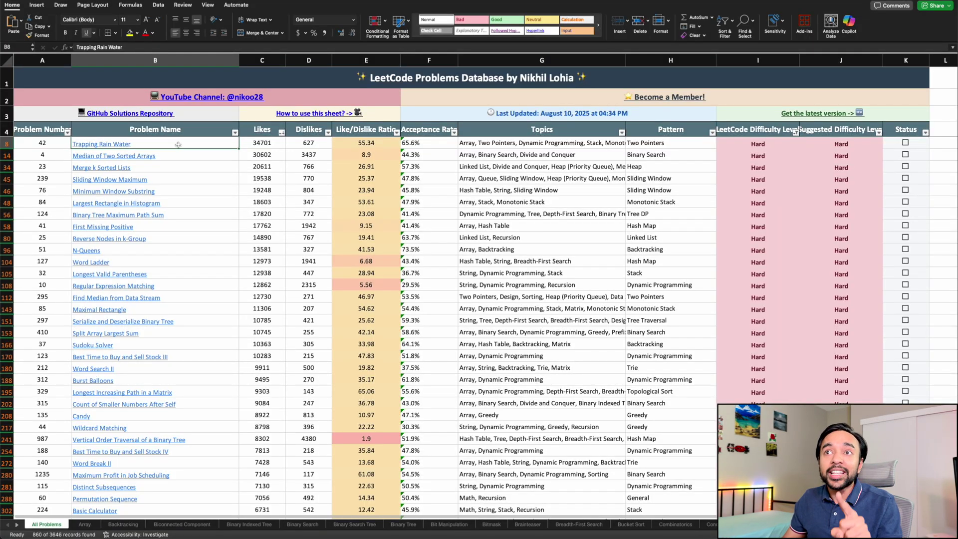
left_click(195, 190)
left_click(195, 155)
left_click(199, 225)
left_click(205, 274)
left_click(207, 333)
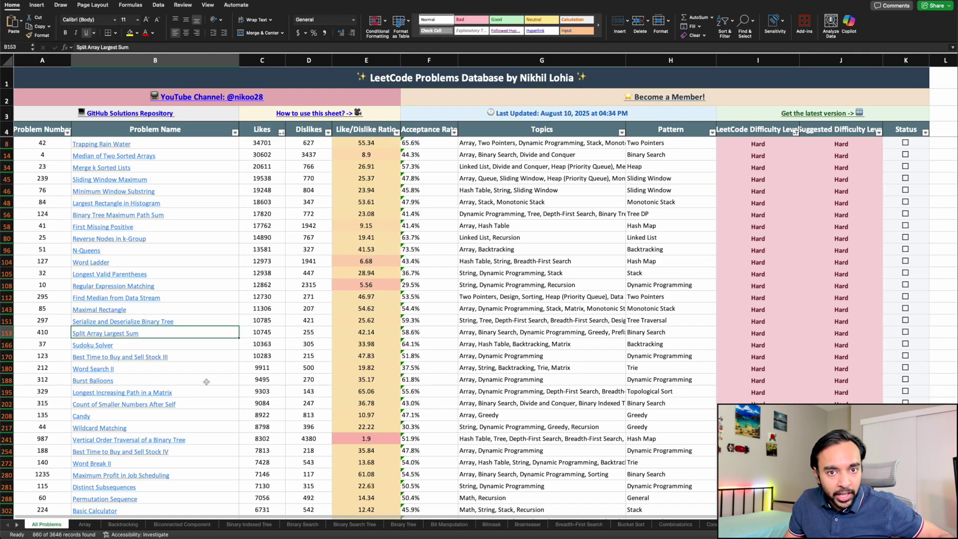
- Show all difficulty levels again by reselecting every value in the LeetCode Difficulty Level filter
left_click(795, 132)
left_click(827, 252)
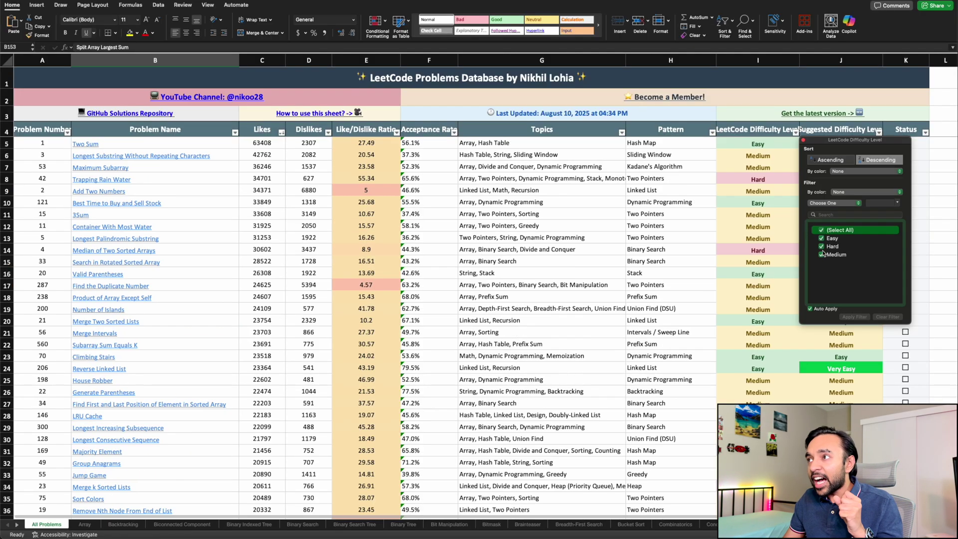
left_click(767, 334)
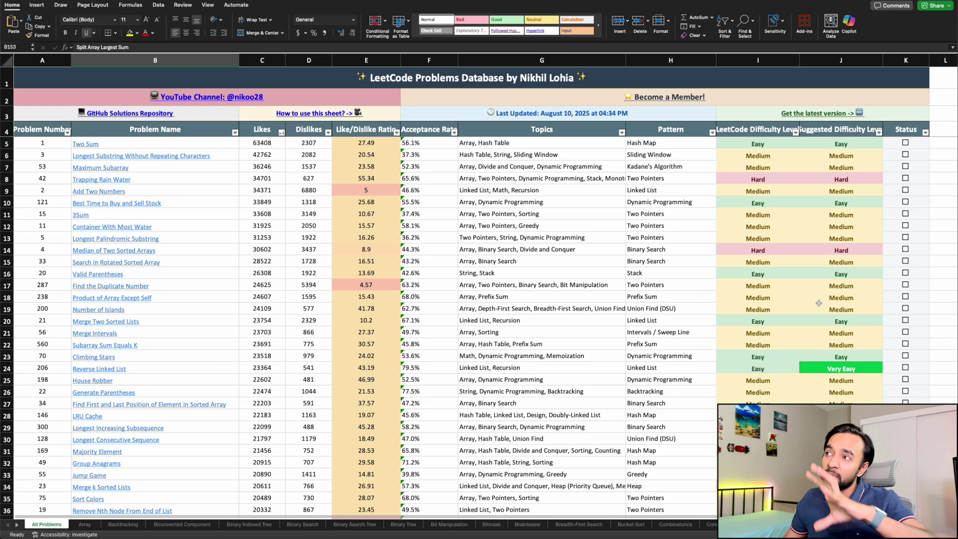
- Compare the Suggested Difficulty Level values with the LeetCode difficulty ratings for the top problems
scroll(843, 322, "down", 5)
scroll(844, 322, "up", 5)
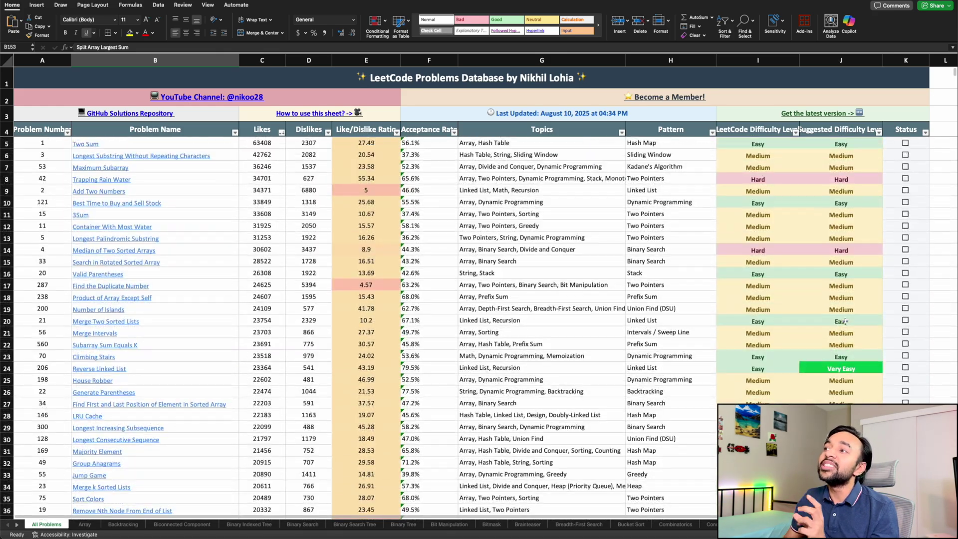
left_click(844, 230)
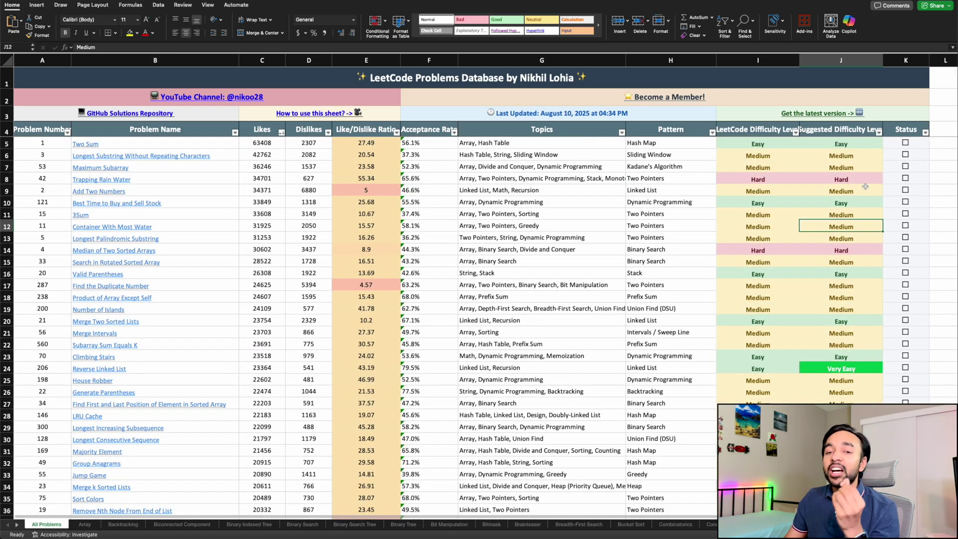
left_click(861, 155)
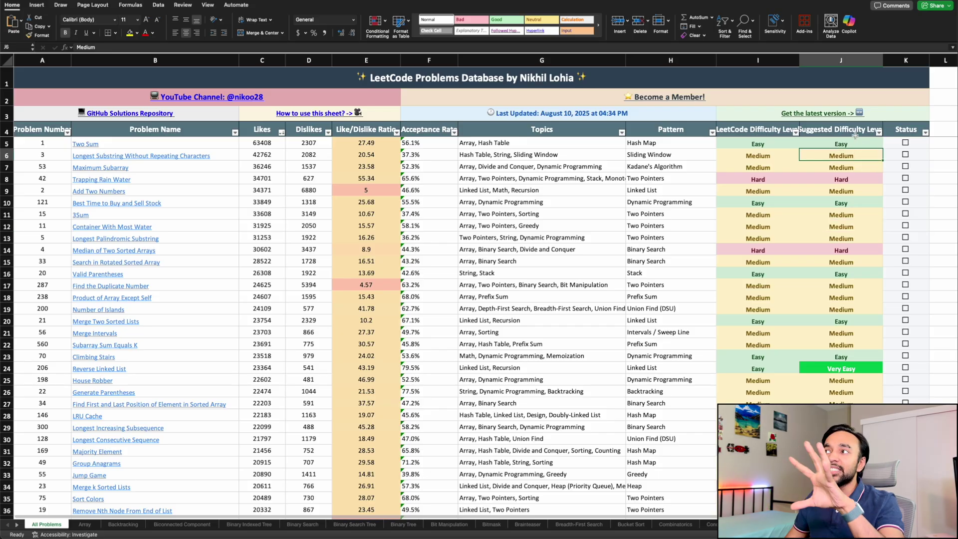
left_click(850, 205)
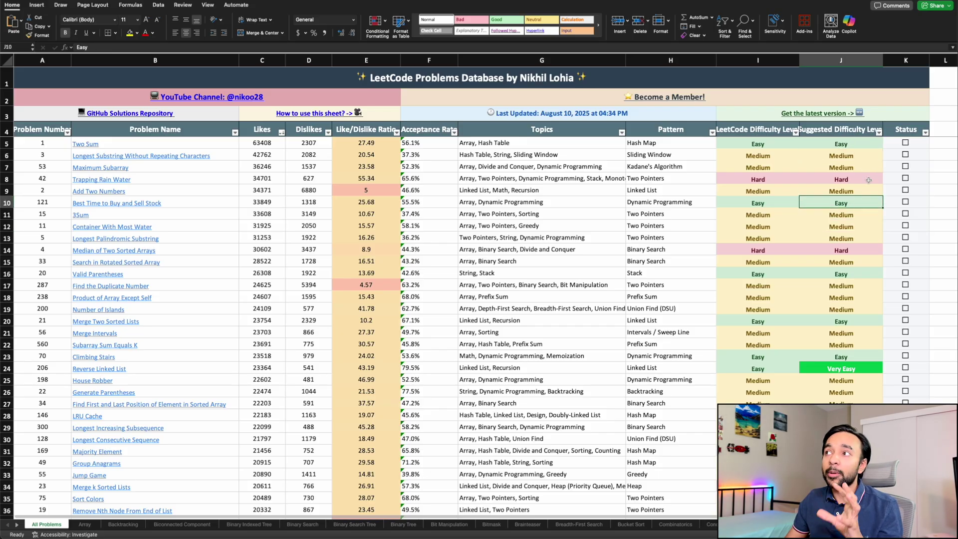
- Filter the Suggested Difficulty Level column to show only Very Easy problems
left_click(879, 132)
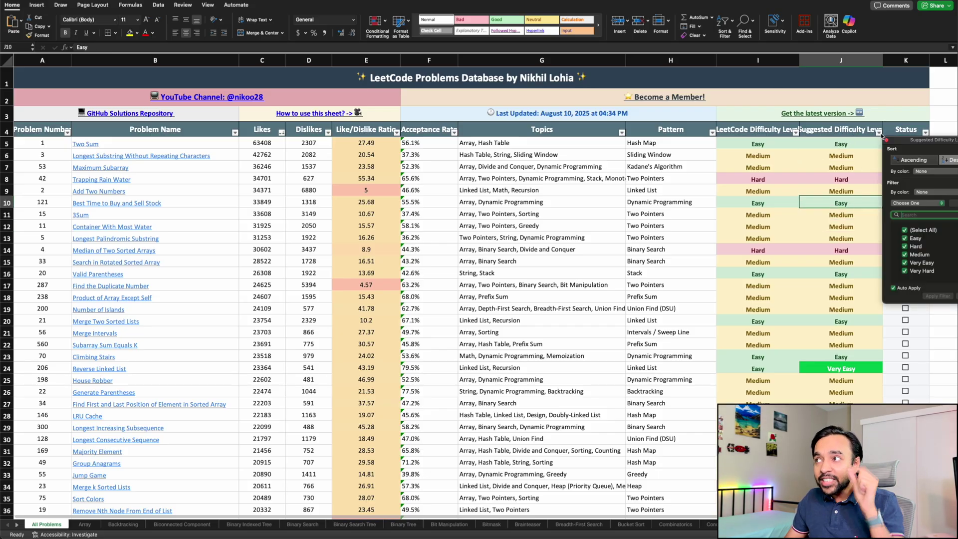
left_click(906, 231)
left_click(905, 263)
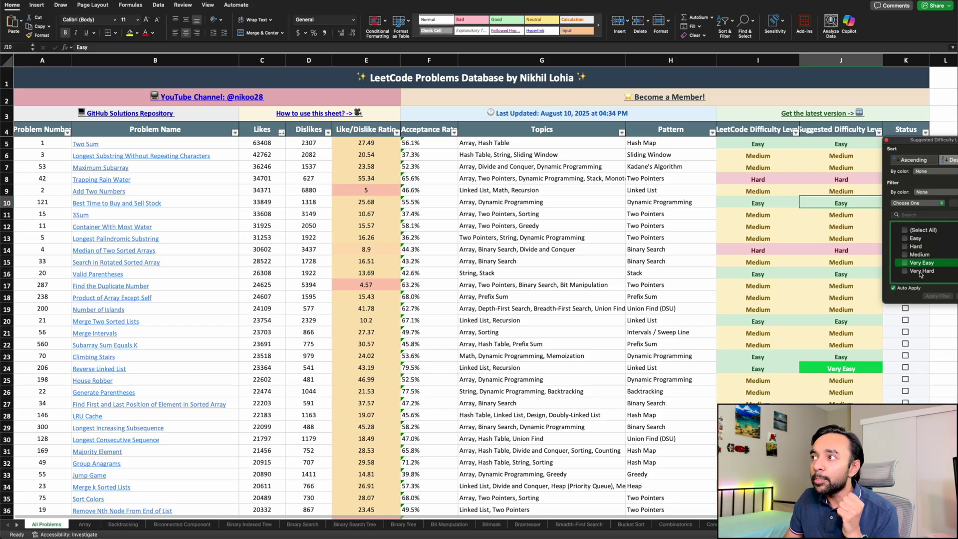
left_click(944, 341)
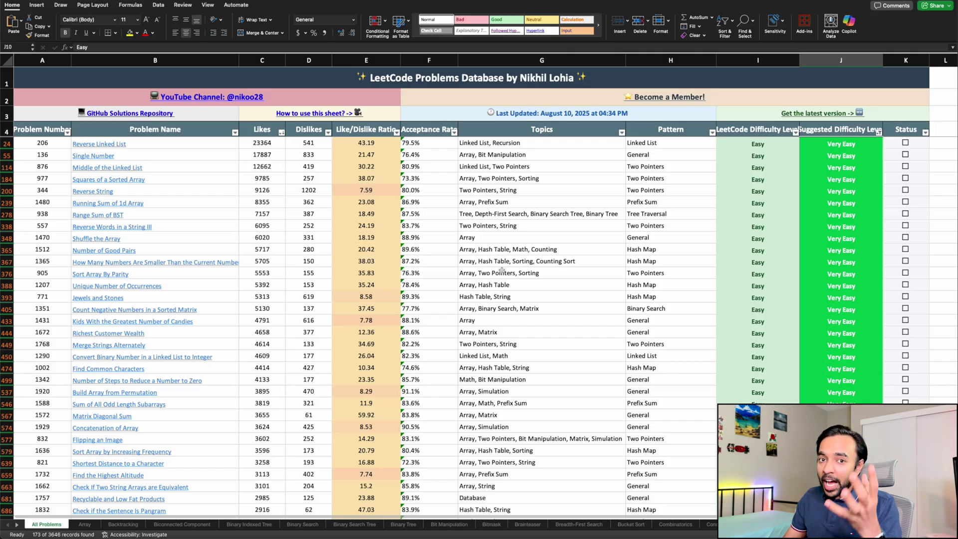
- Look through the names, likes and dislikes of the problems rated Very Easy
left_click(232, 180)
scroll(228, 306, "down", 5)
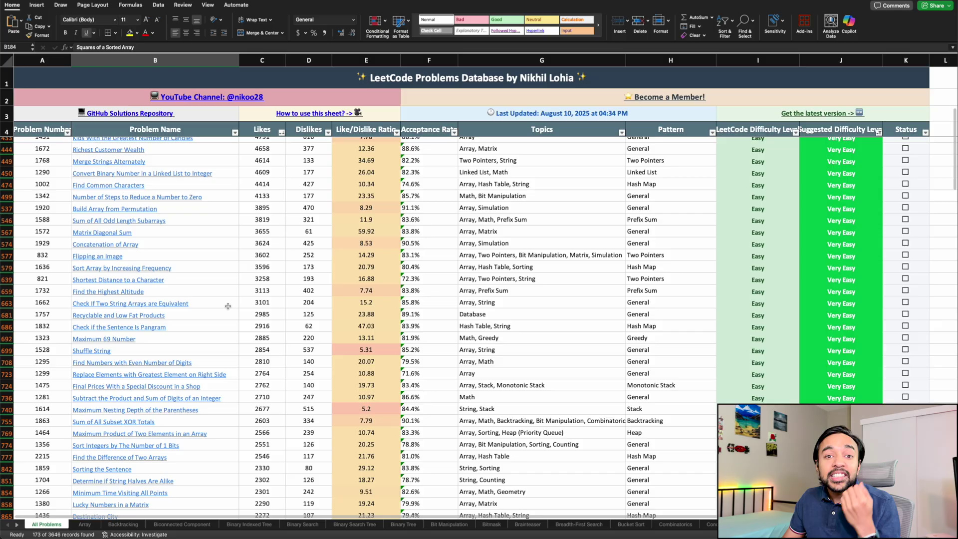
scroll(228, 306, "up", 5)
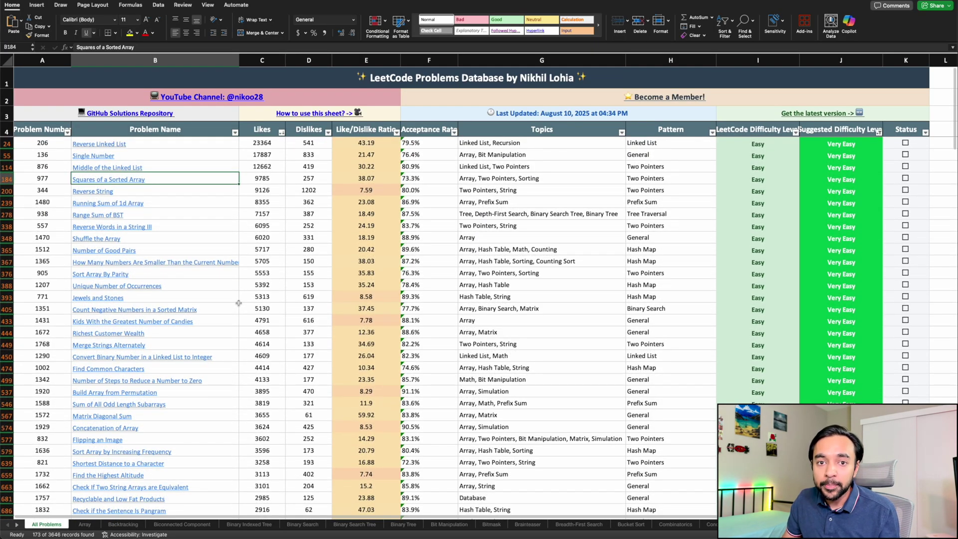
left_click(314, 193)
left_click(270, 143)
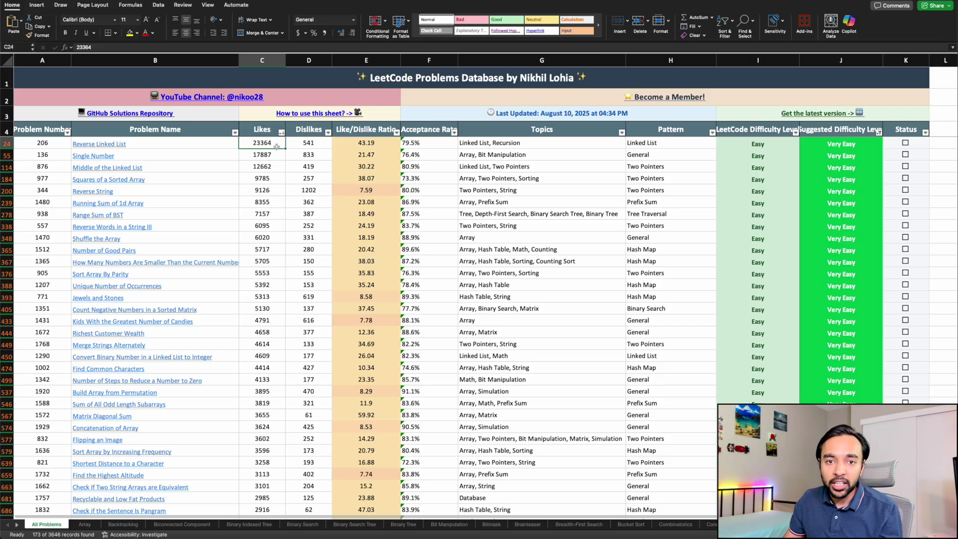
- Switch the Suggested Difficulty Level filter to Very Hard only and look through the filtered problems
left_click(879, 132)
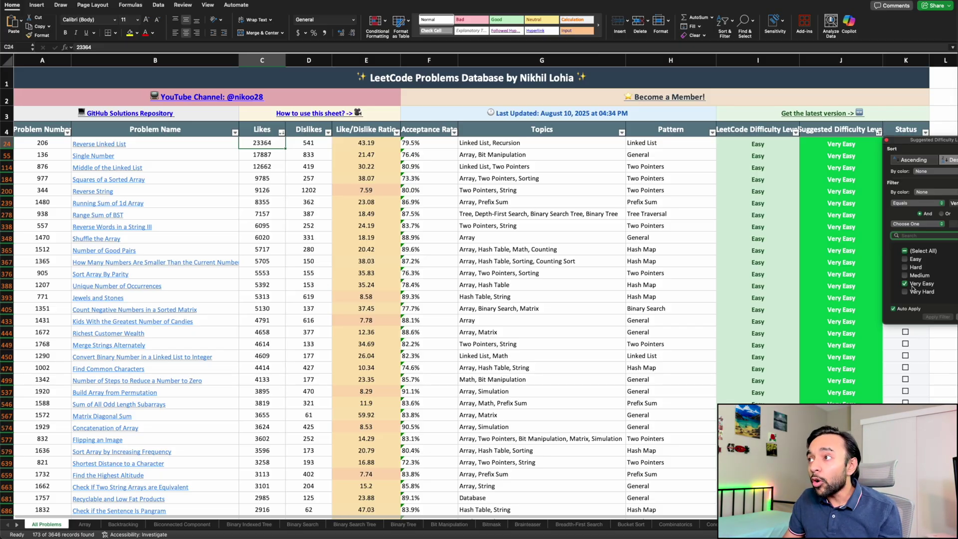
left_click(907, 293)
left_click(905, 292)
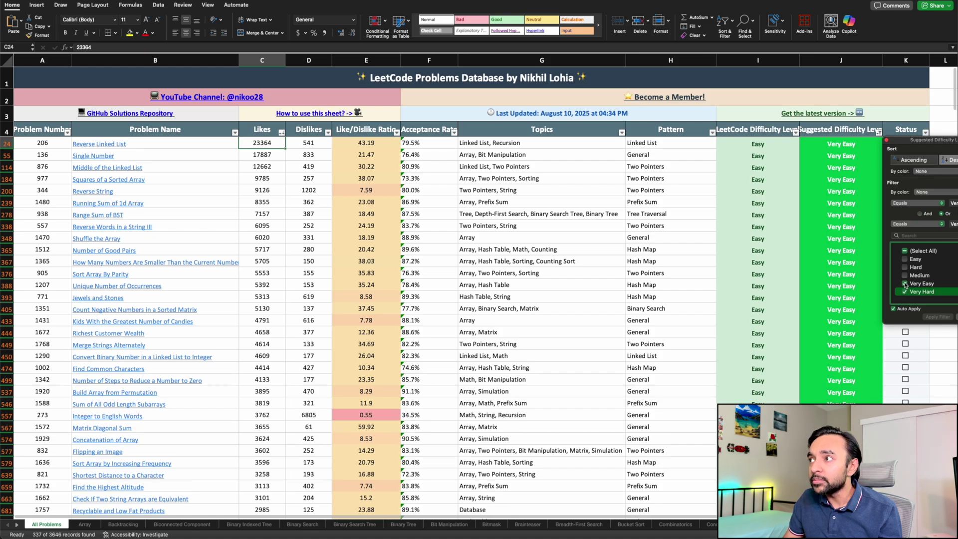
left_click(905, 284)
left_click(248, 228)
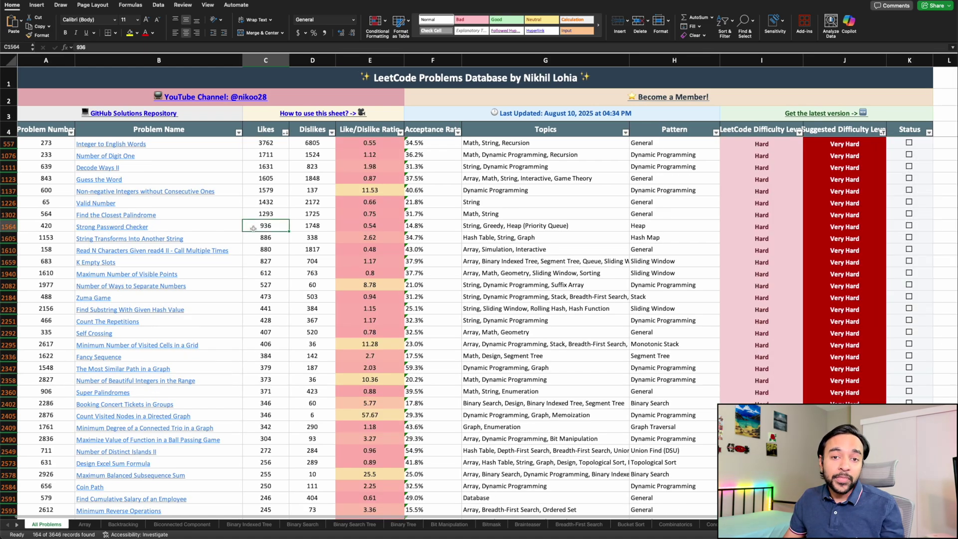
left_click(215, 152)
left_click(214, 214)
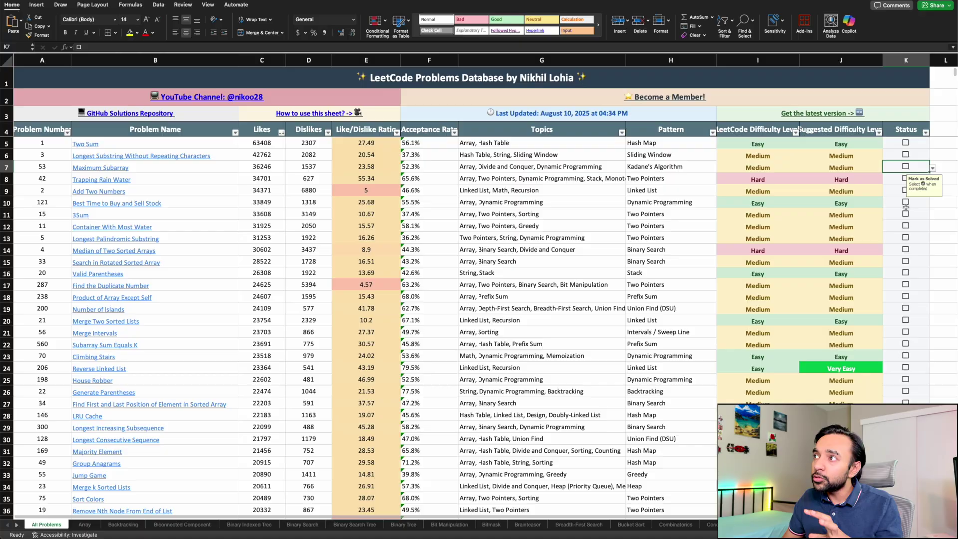
- Examine the Status checkboxes for marking problems as solved and the entries in the Topics column
key("Down")
left_click(904, 250)
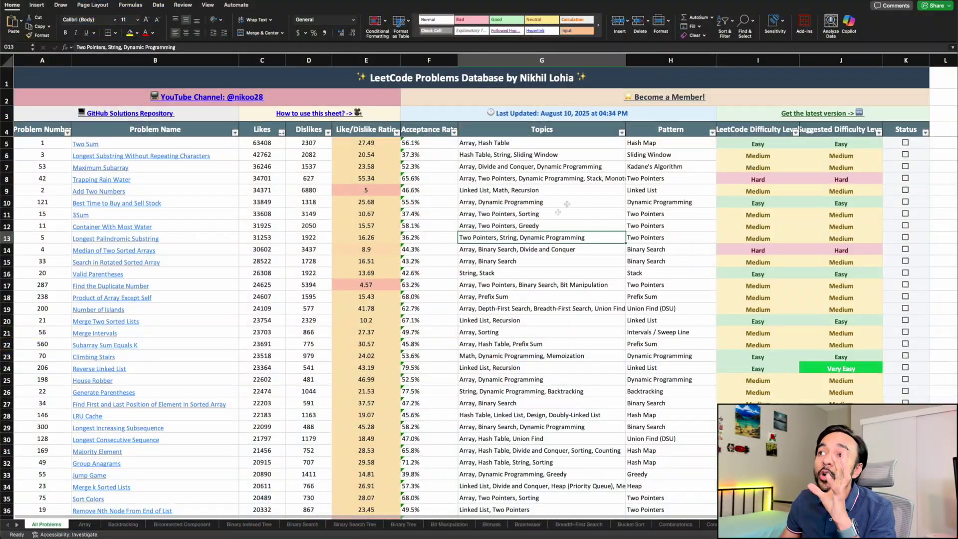
scroll(567, 204, "down", 10)
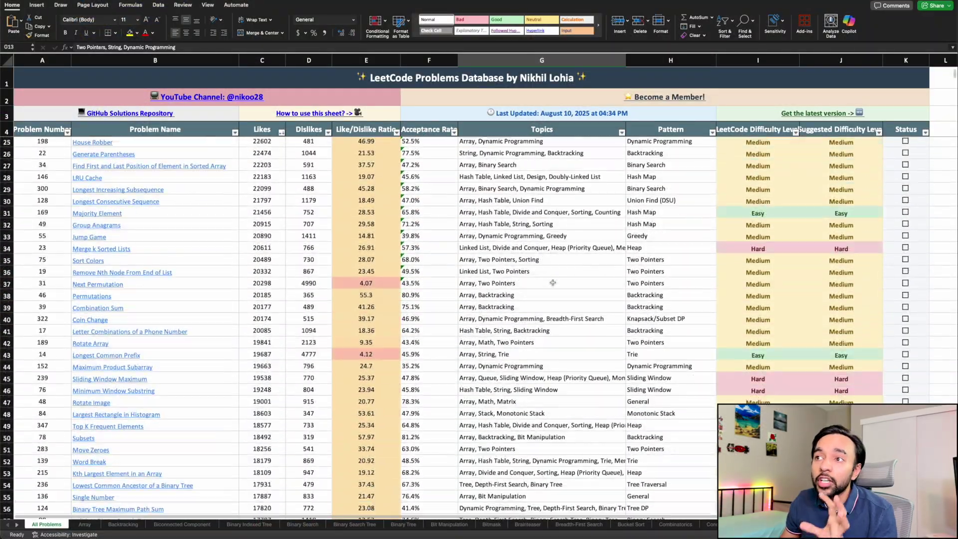
scroll(555, 284, "up", 10)
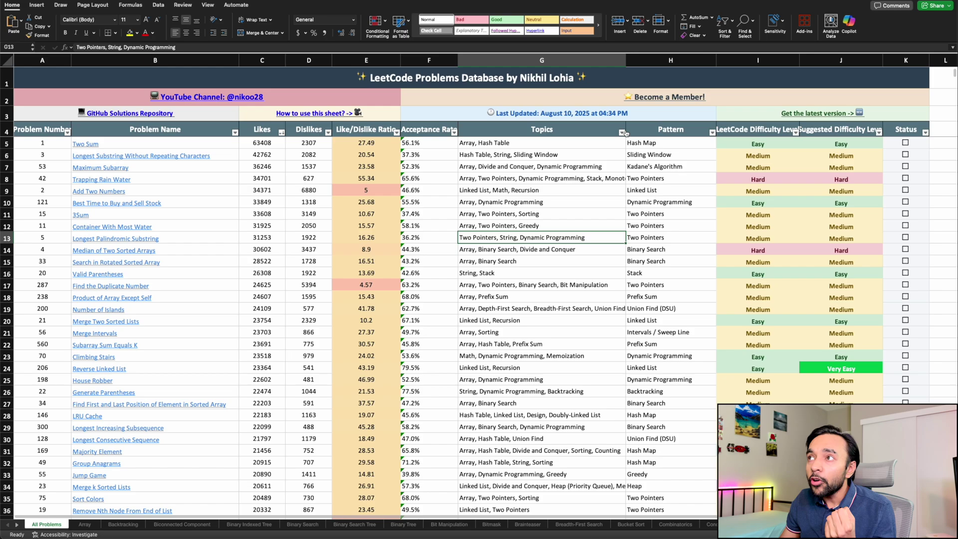
left_click(500, 148)
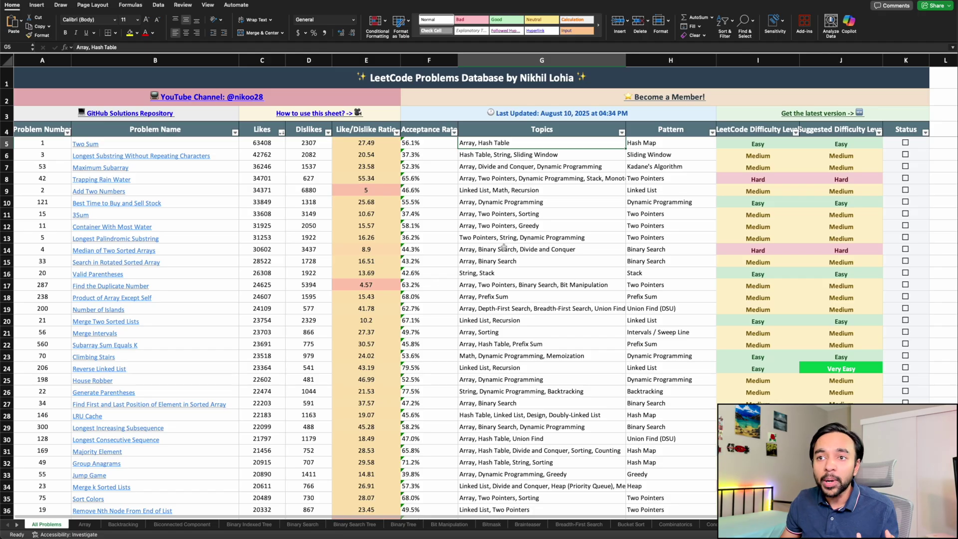
- Browse the topic sheets, including Array, Binary Search, Binary Tree, Breadth-First Search, Bucket Sort and several sheets beyond
left_click(85, 524)
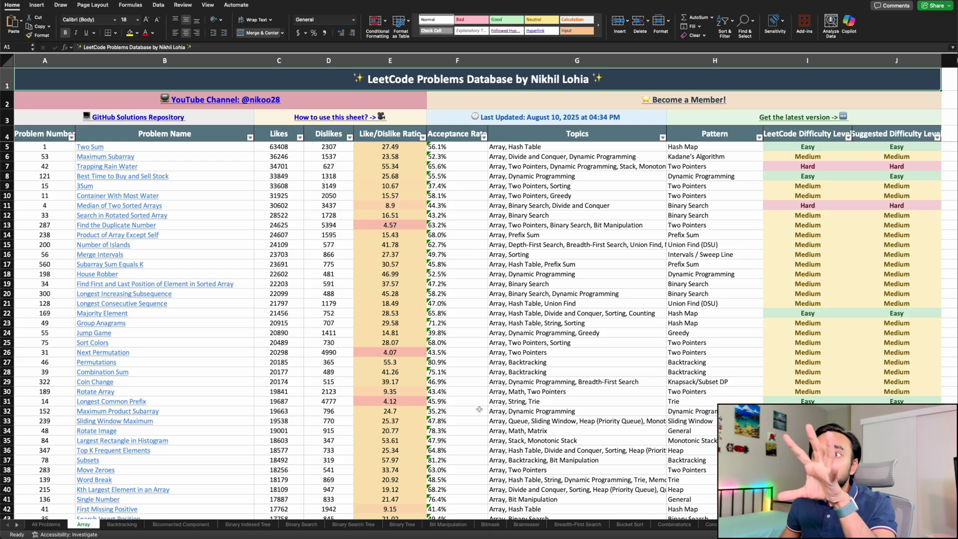
left_click(315, 526)
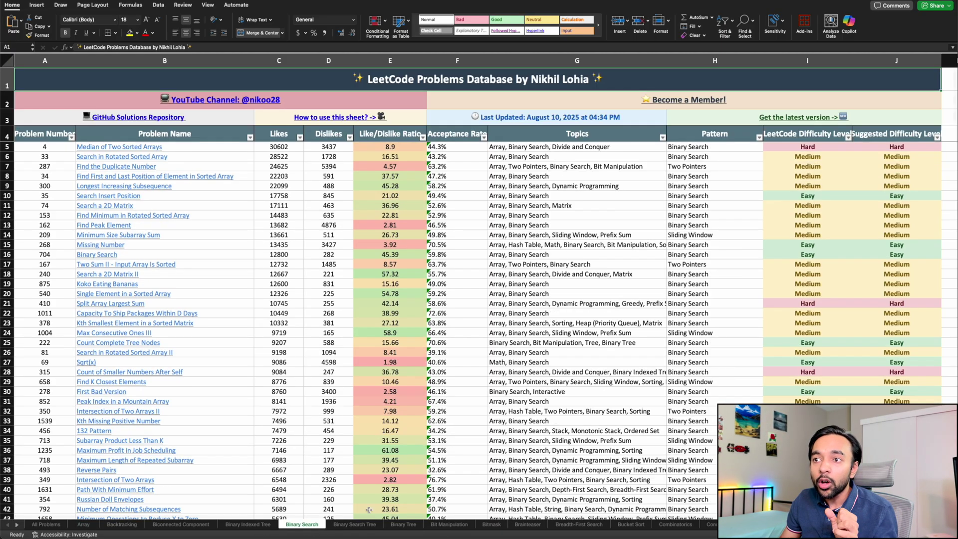
left_click(404, 525)
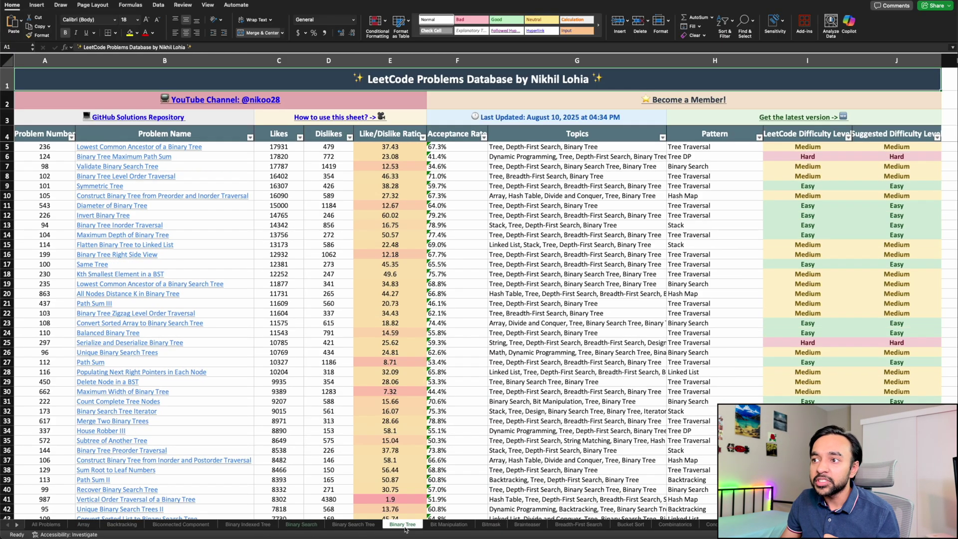
left_click(579, 525)
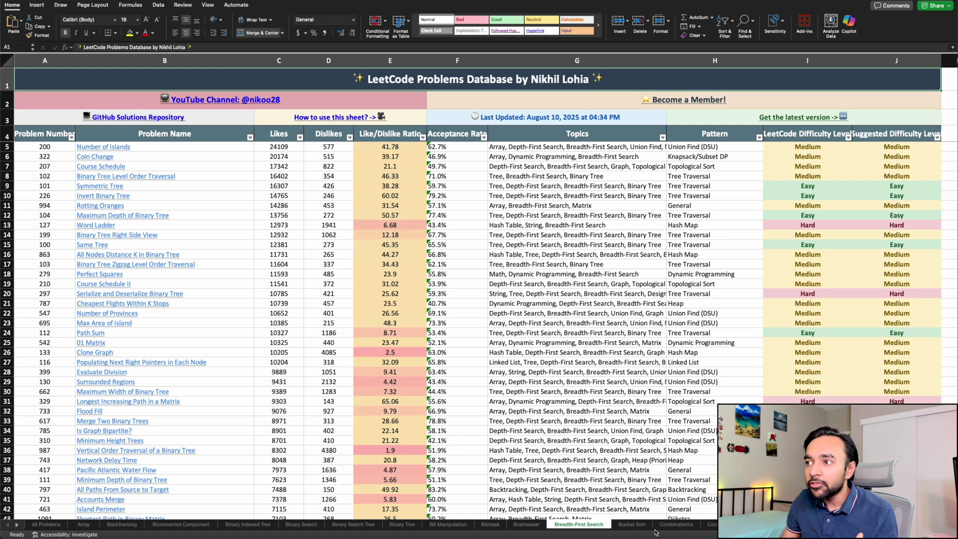
left_click(633, 526)
left_click(708, 526)
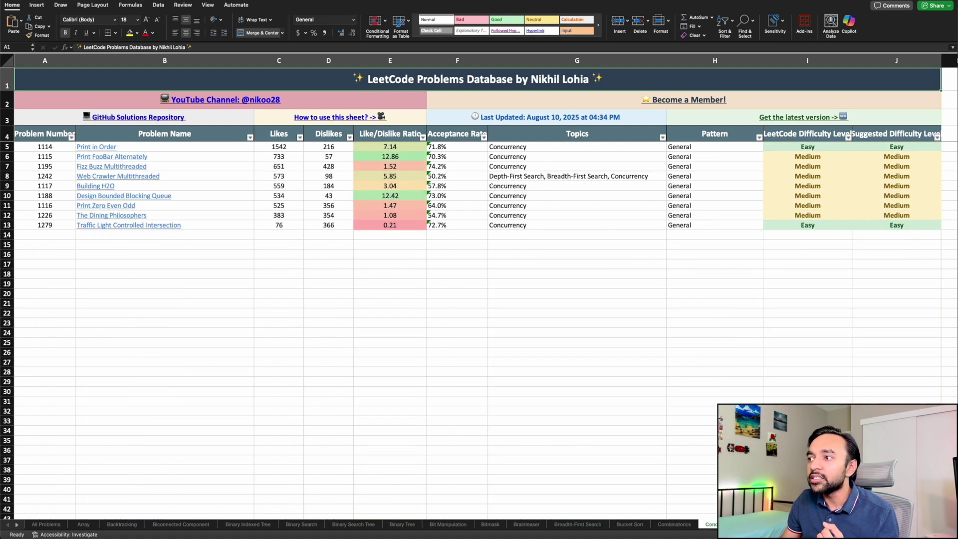
key("ctrl+Page_Down")
key("ctrl+Page_Down")
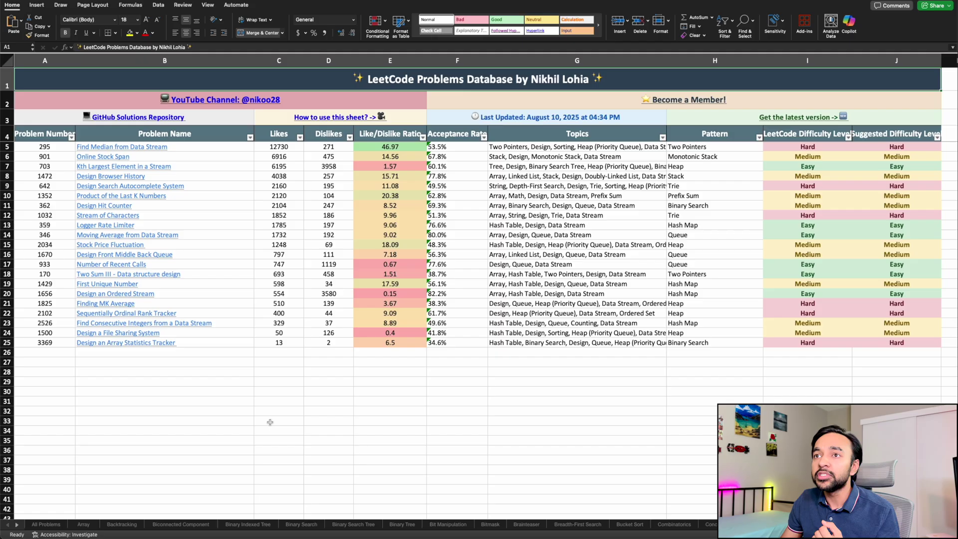
- Return to the Binary Search sheet and check the Likes values of its top problems
left_click(122, 524)
left_click(301, 525)
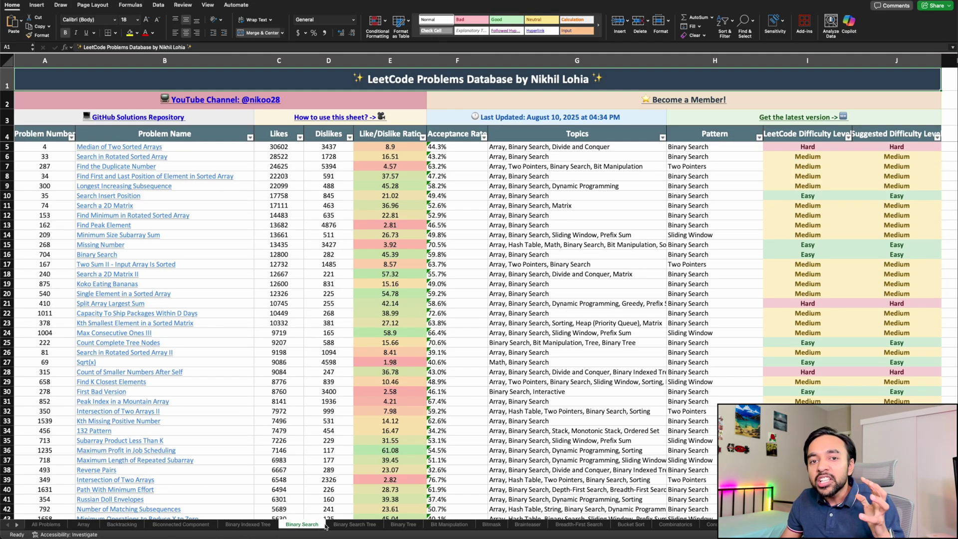
left_click(279, 185)
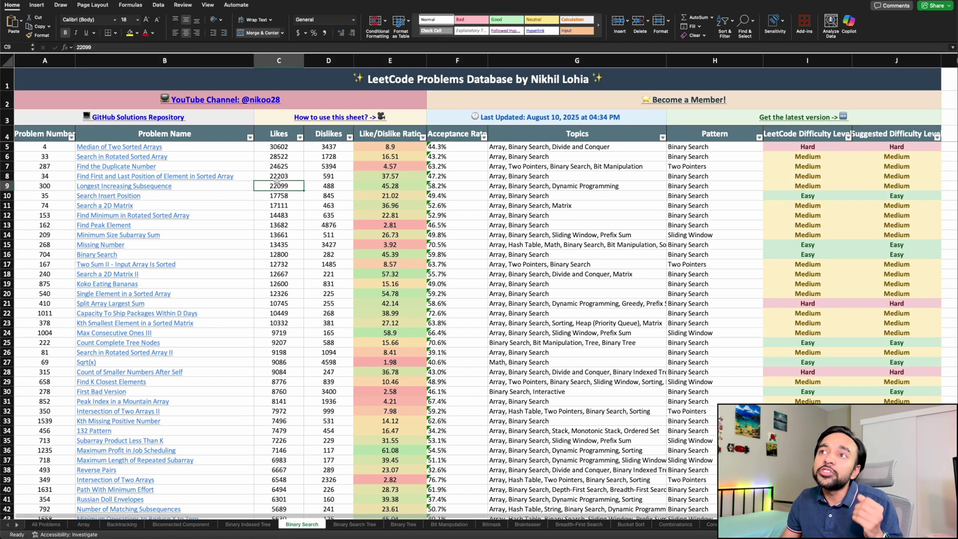
left_click(279, 156)
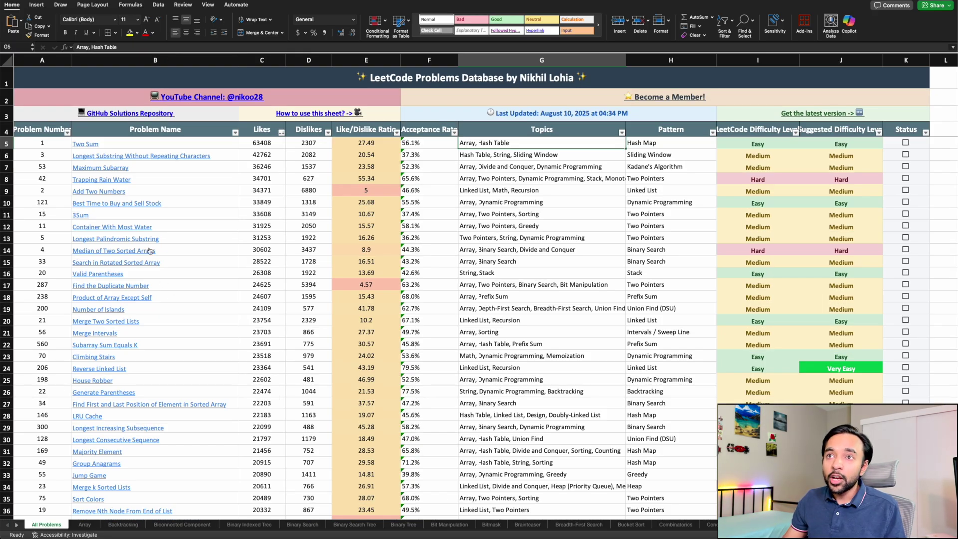
- On the All Problems sheet, look at individual problems and select the entire Pattern column
left_click(99, 378)
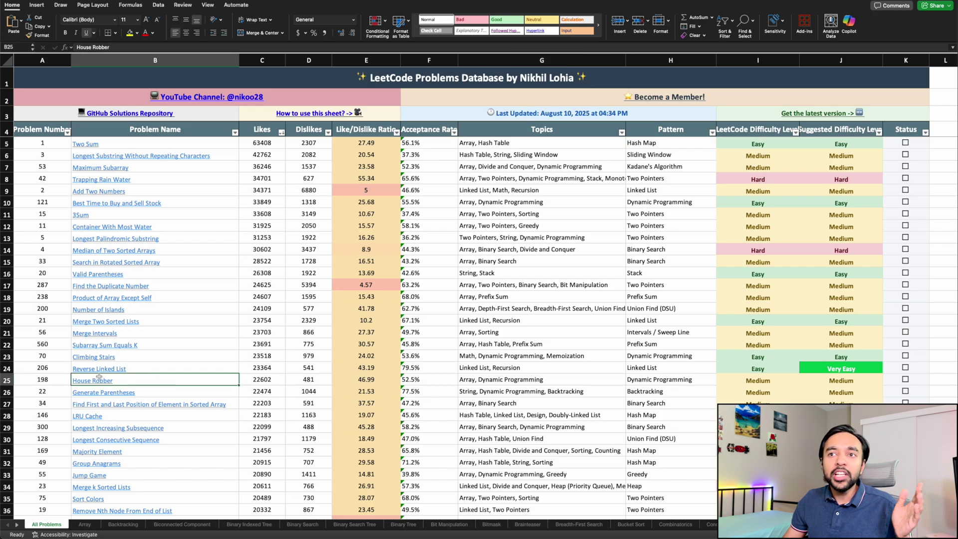
left_click(148, 347)
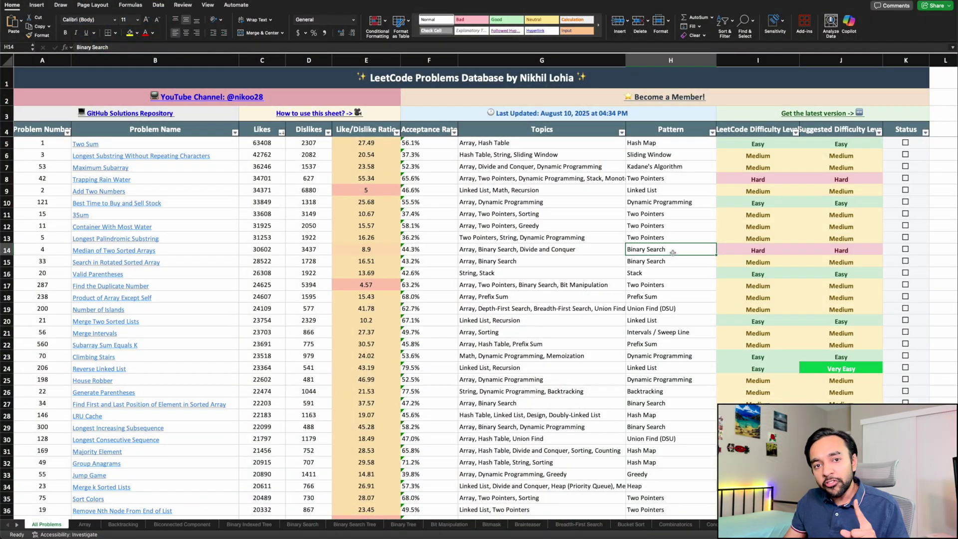
left_click(671, 60)
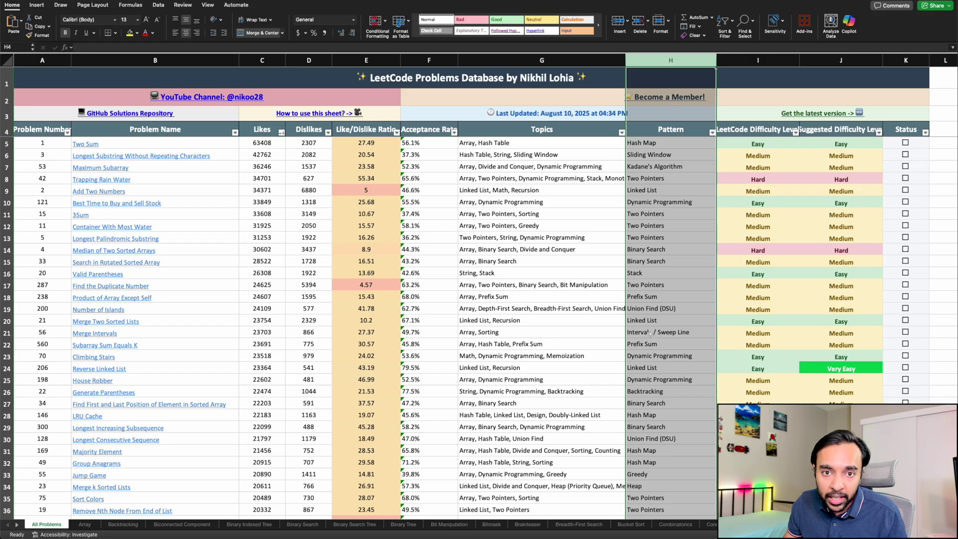
- Examine the entries in the Pattern column across the most-liked problems
left_click(672, 309)
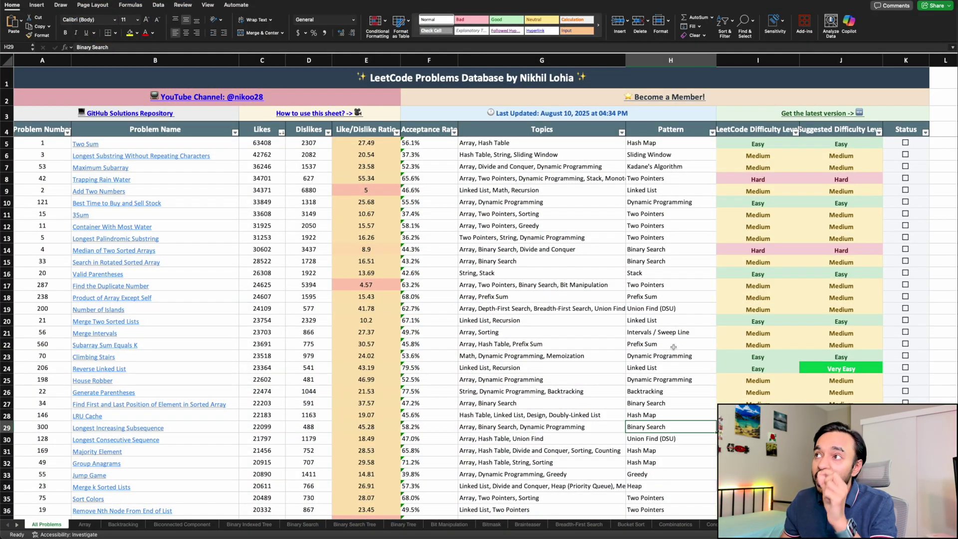
left_click(672, 329)
left_click(658, 437)
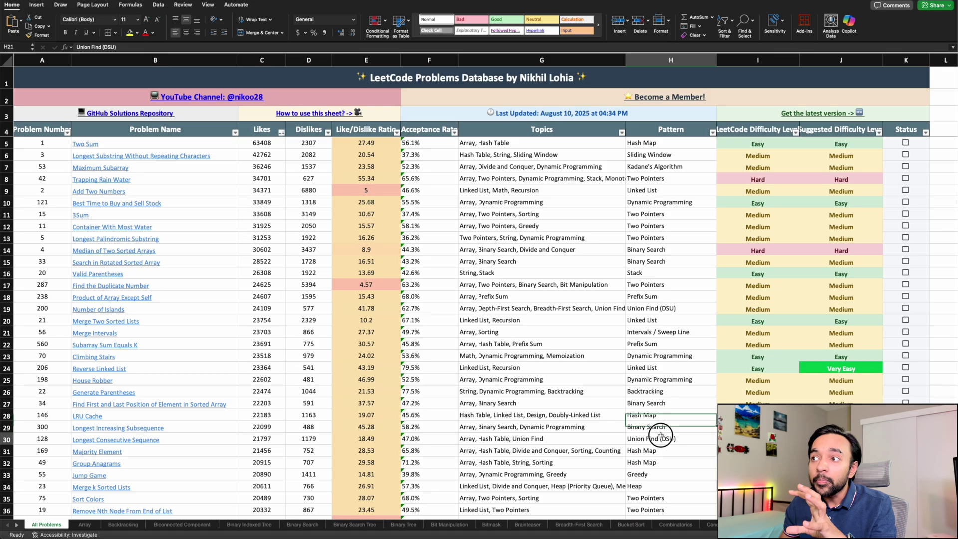
scroll(660, 436, "down", 10)
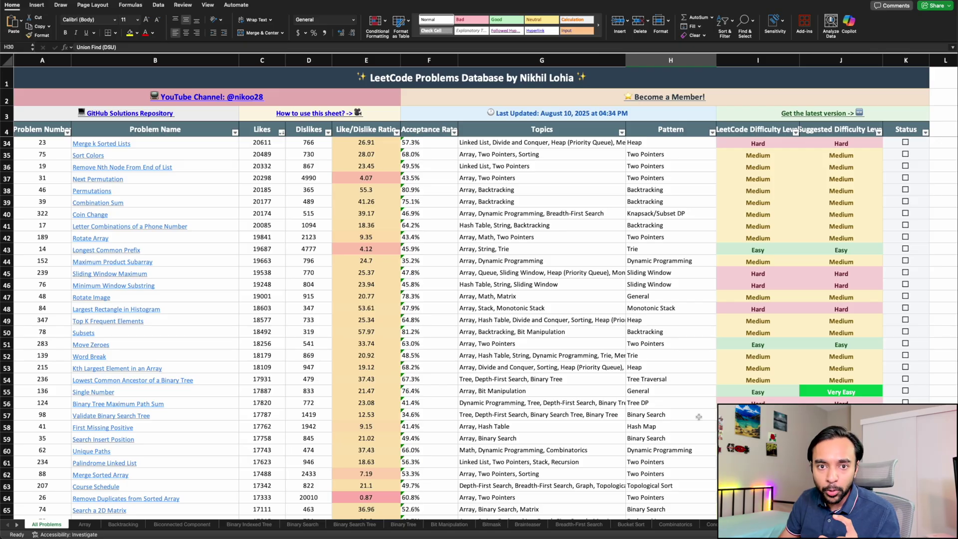
scroll(749, 326, "up", 10)
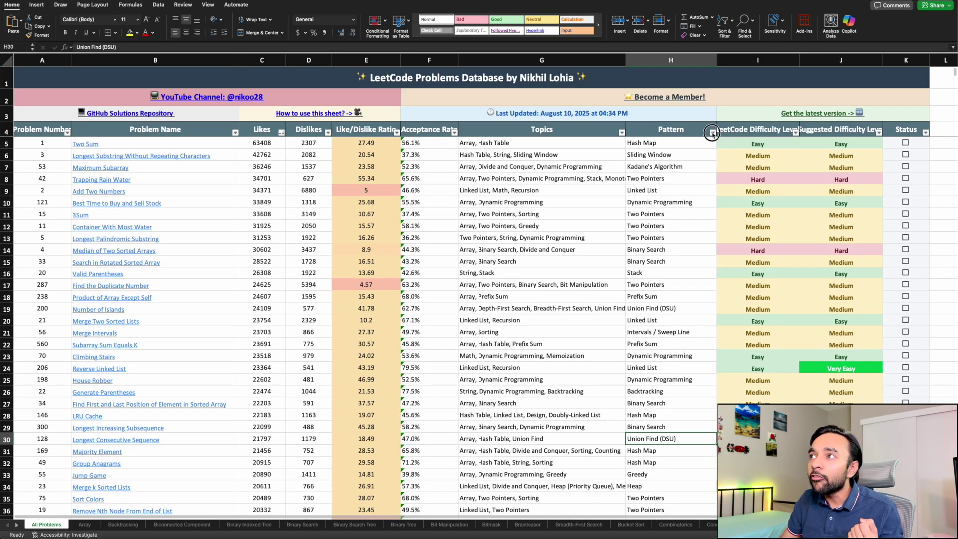
- Filter the Pattern column to show only Dynamic Programming problems
left_click(712, 133)
left_click(739, 230)
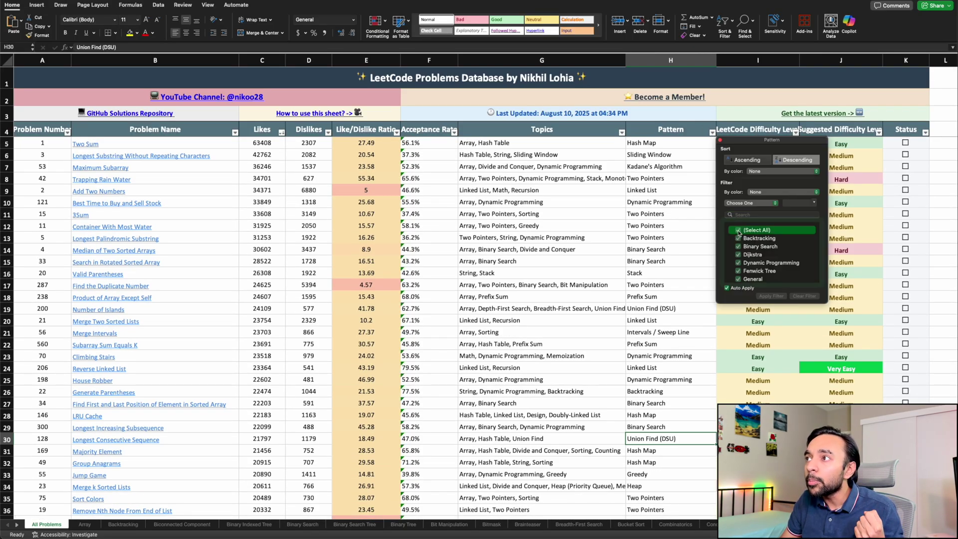
left_click(739, 263)
left_click(677, 318)
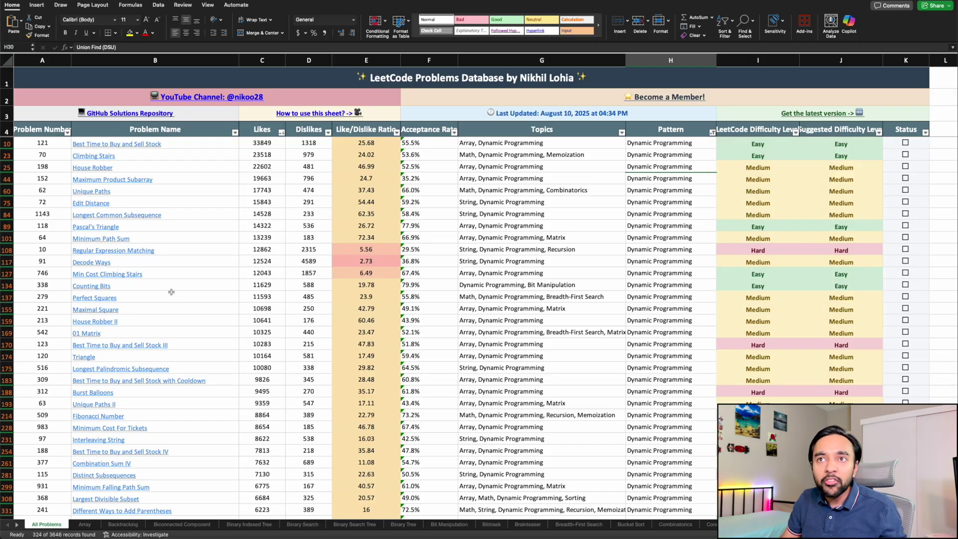
- Look through the filtered Dynamic Programming problems and examine the entries in their Topics column
scroll(171, 292, "down", 5)
scroll(171, 292, "up", 5)
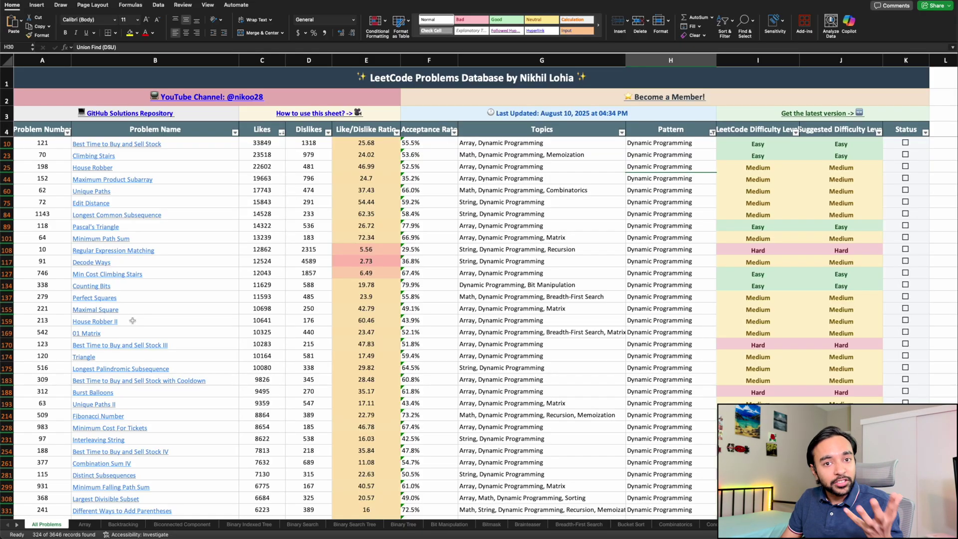
scroll(132, 321, "down", 5)
scroll(132, 321, "up", 5)
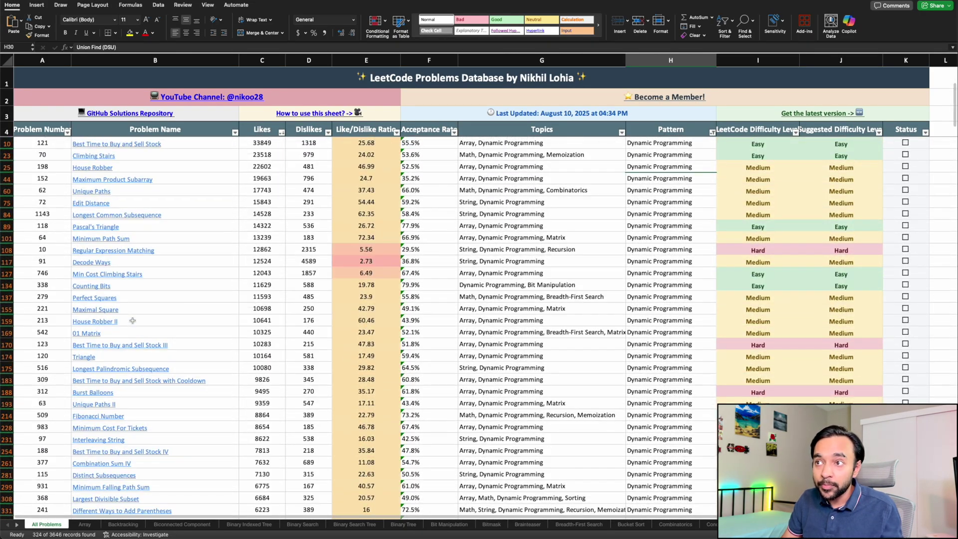
left_click(582, 300)
left_click(578, 273)
left_click(577, 237)
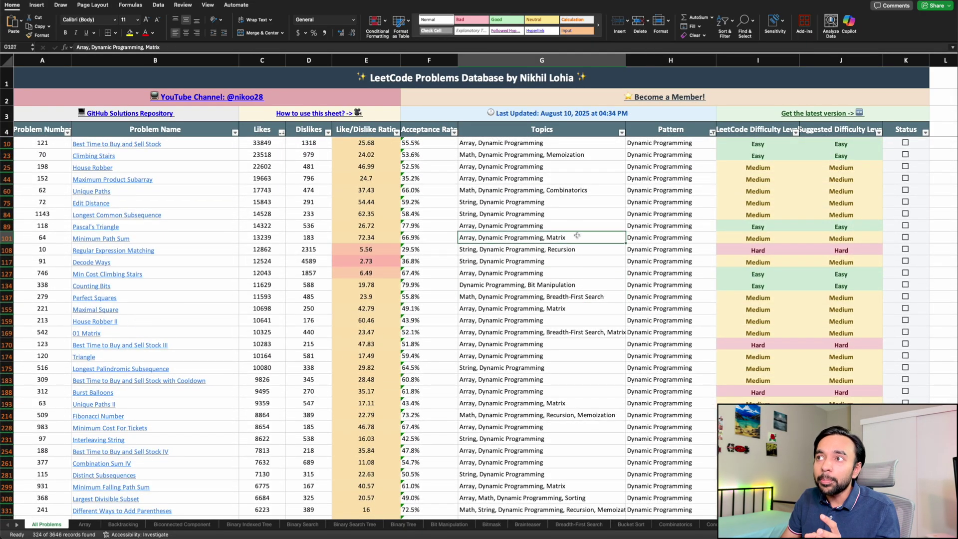
left_click(586, 372)
left_click(581, 415)
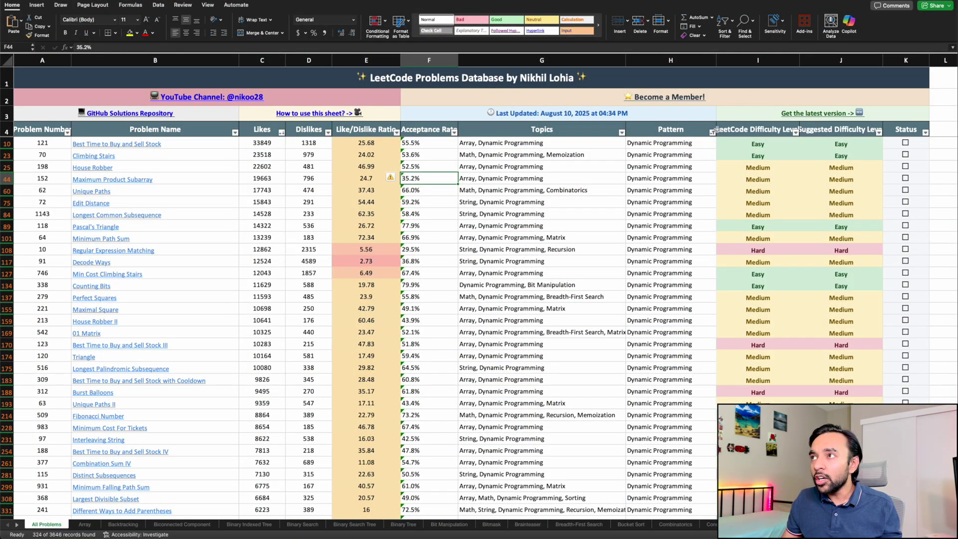
- Add Greedy to the Pattern filter alongside Dynamic Programming and look through the filtered problems
left_click(713, 132)
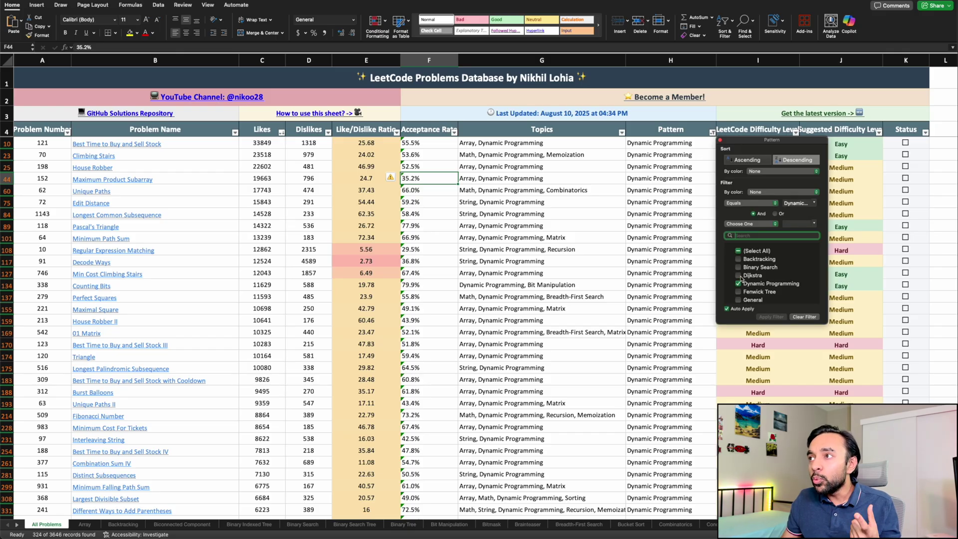
scroll(742, 279, "down", 3)
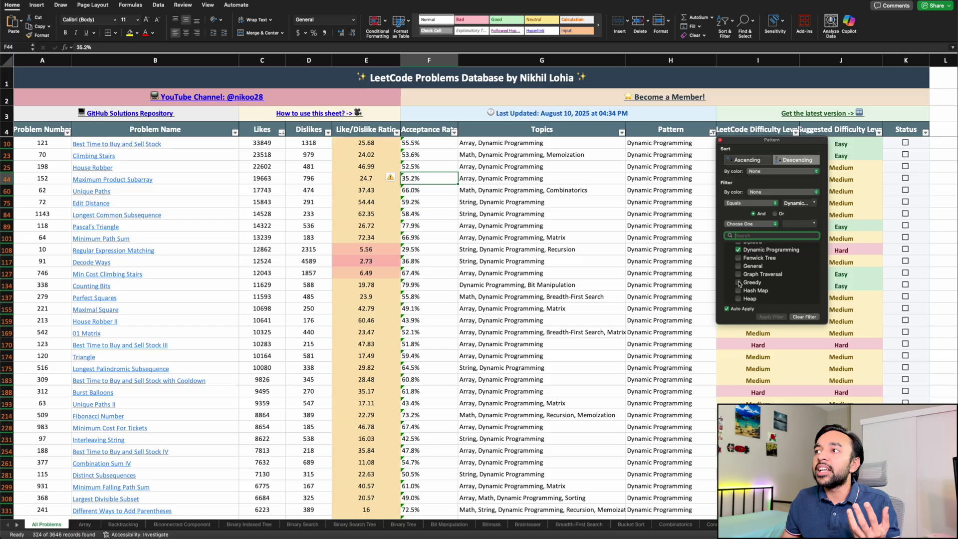
left_click(739, 283)
left_click(651, 378)
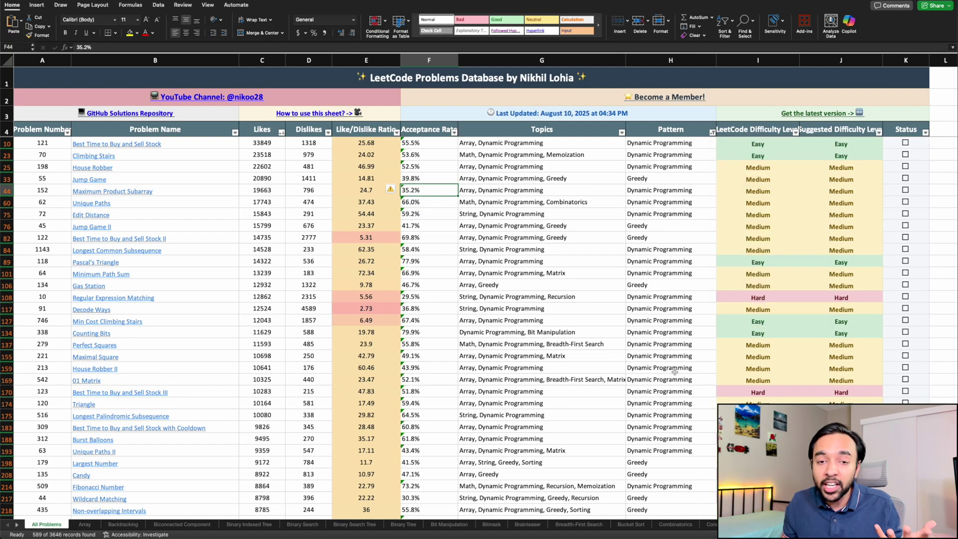
scroll(200, 288, "down", 10)
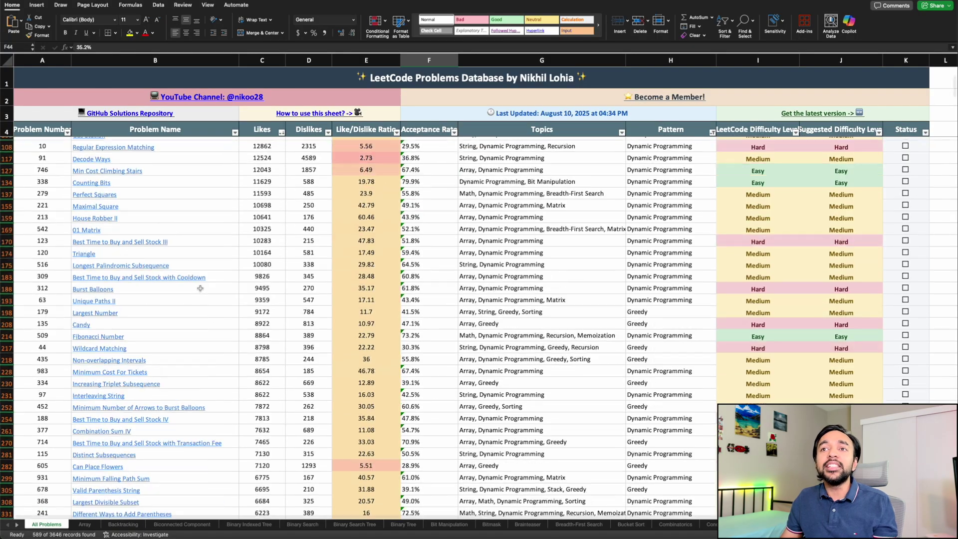
scroll(200, 288, "up", 10)
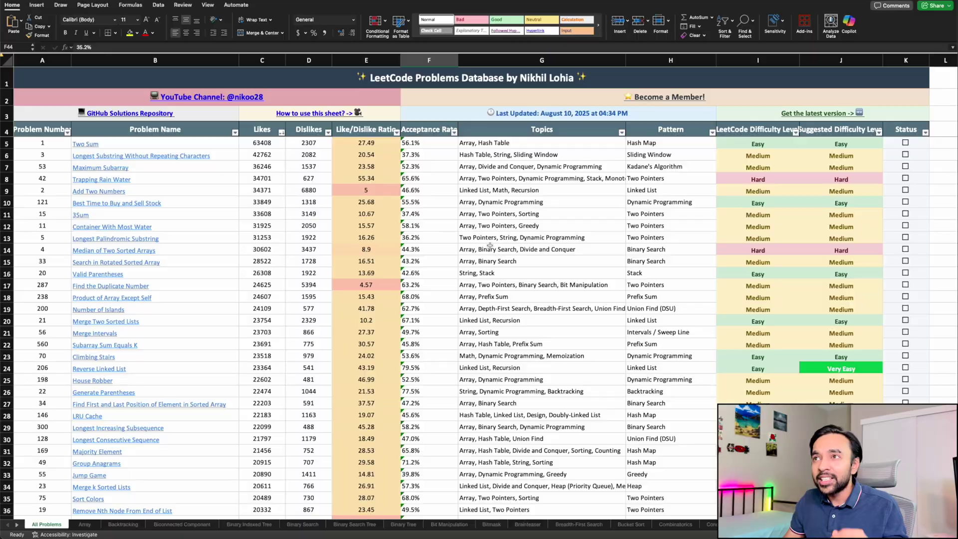
- Examine the Acceptance Rate values of several problems in the unfiltered list, including Two Sum, Trapping Rain Water and Longest Consecutive Sequence
left_click(491, 245)
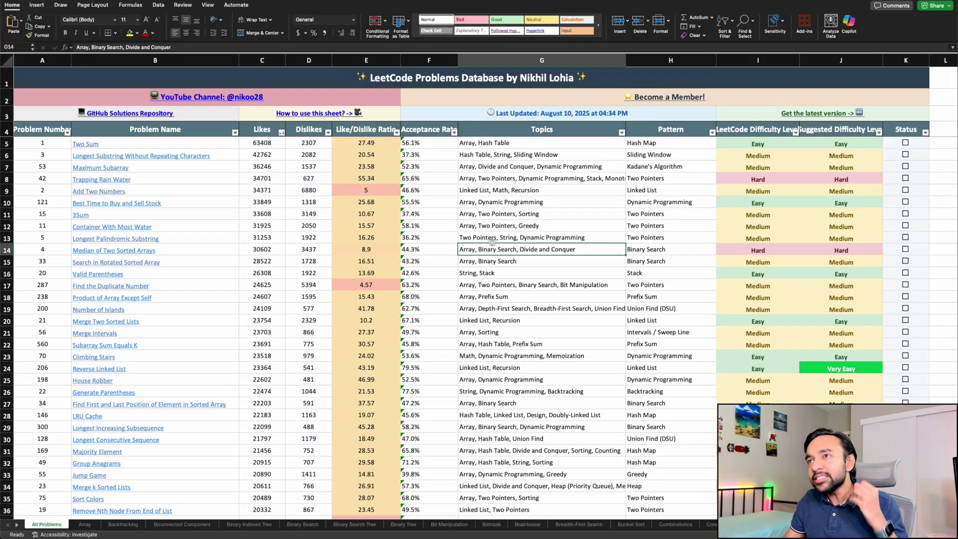
left_click(437, 167)
left_click(435, 143)
scroll(436, 264, "down", 2)
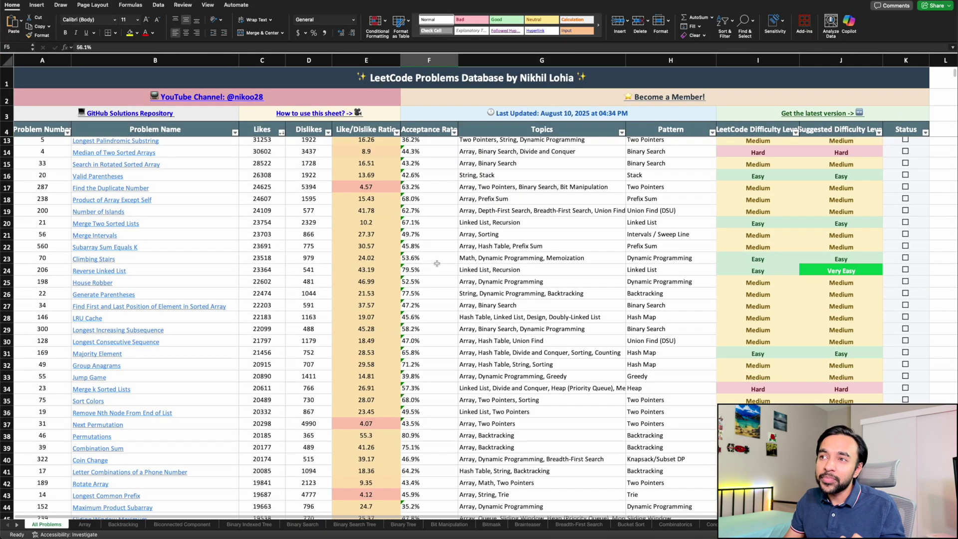
scroll(437, 263, "up", 2)
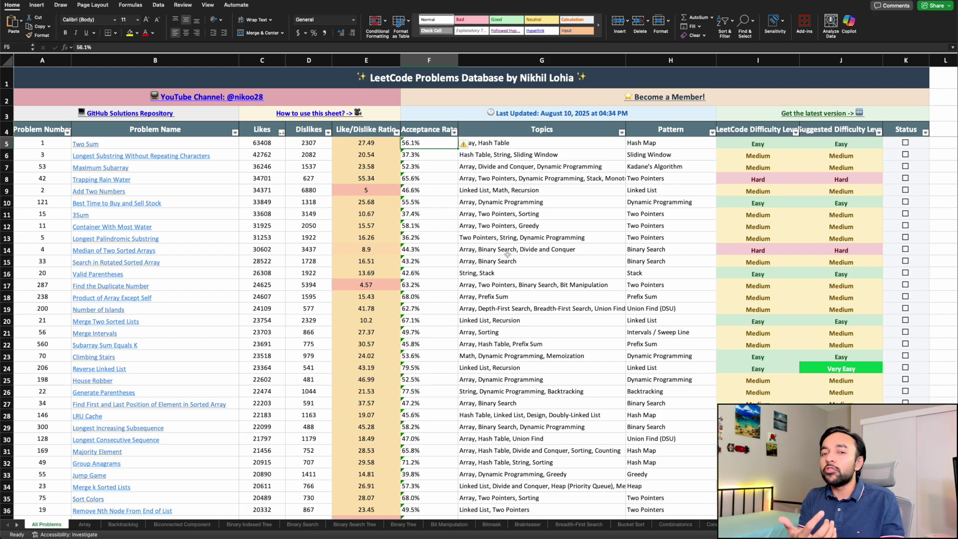
left_click(440, 240)
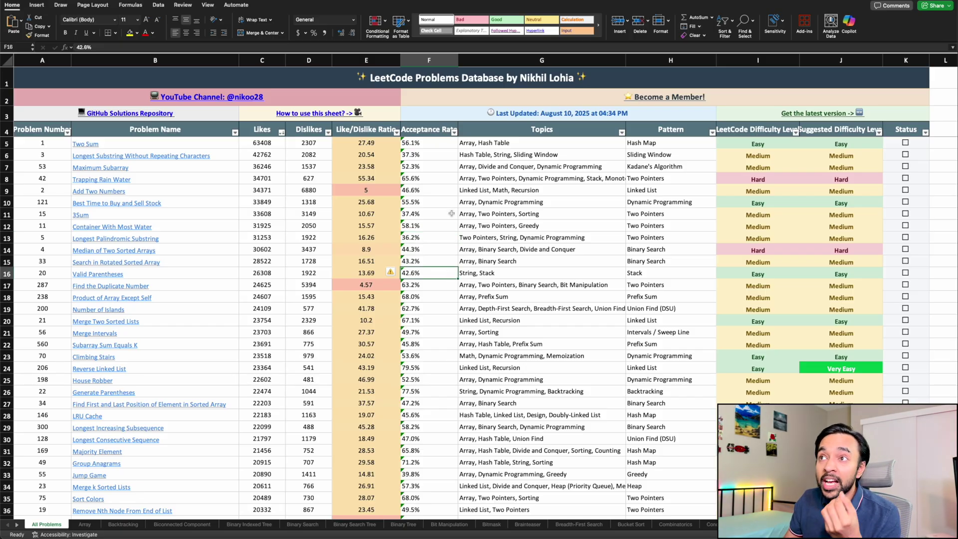
left_click(434, 178)
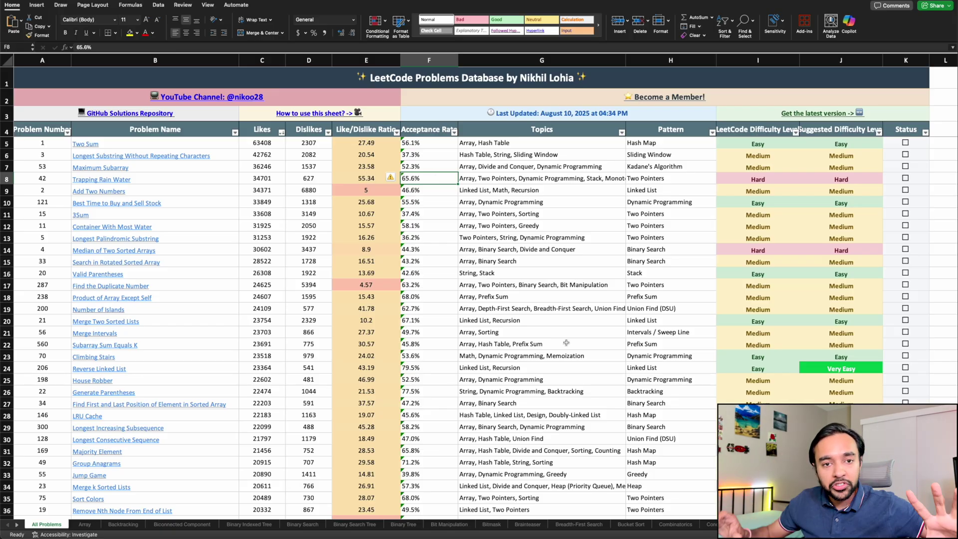
left_click(415, 412)
left_click(448, 443)
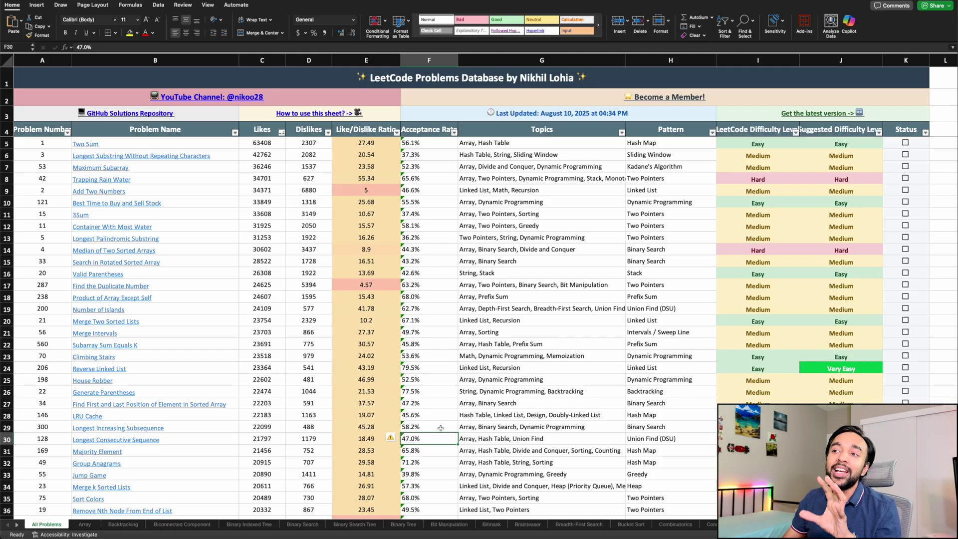
left_click(438, 460)
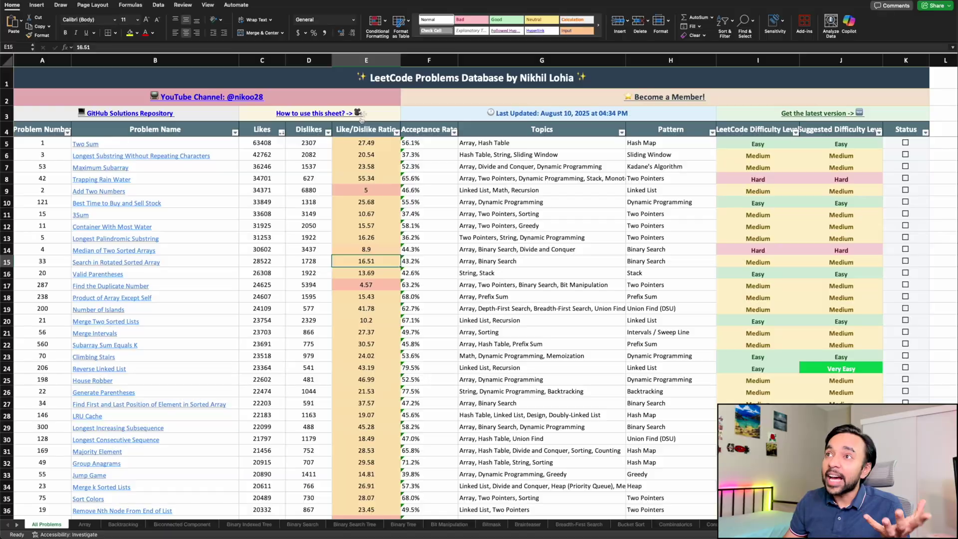
- Sort the All Problems sheet by Like/Dislike Ratio in descending order
left_click(367, 60)
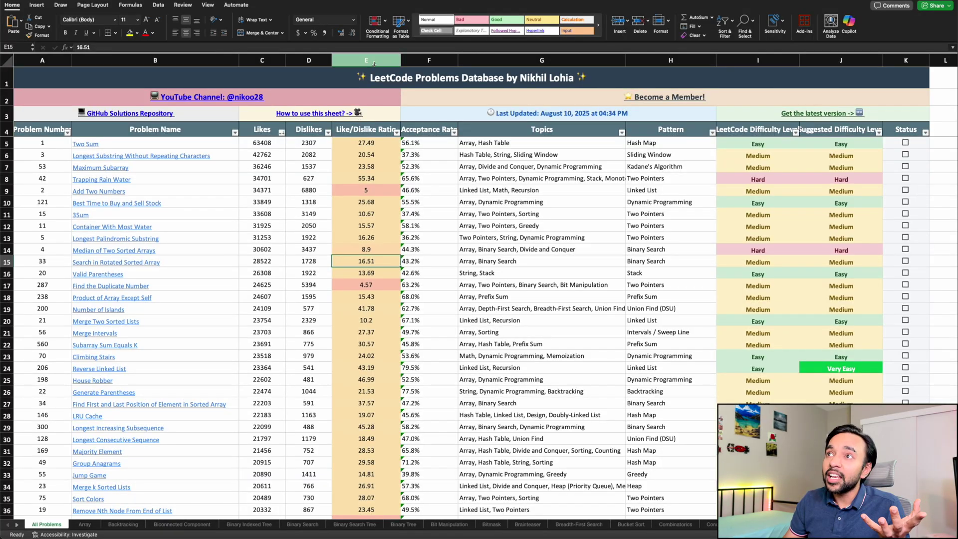
left_click(472, 197)
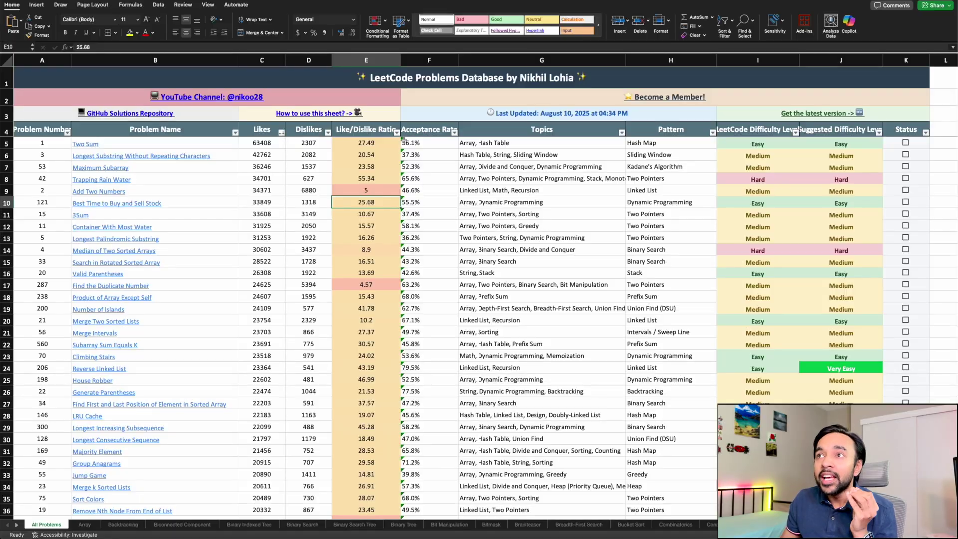
left_click(397, 133)
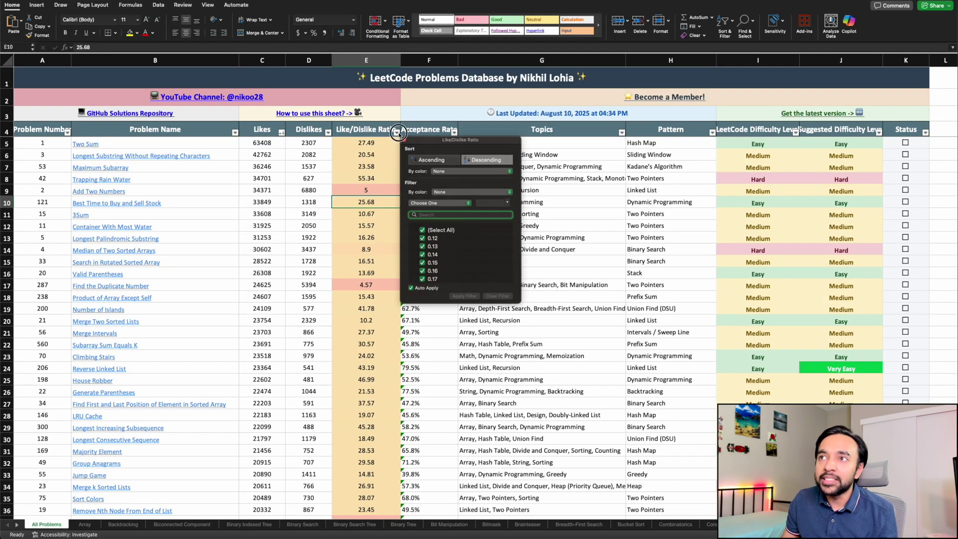
left_click(491, 159)
left_click(560, 251)
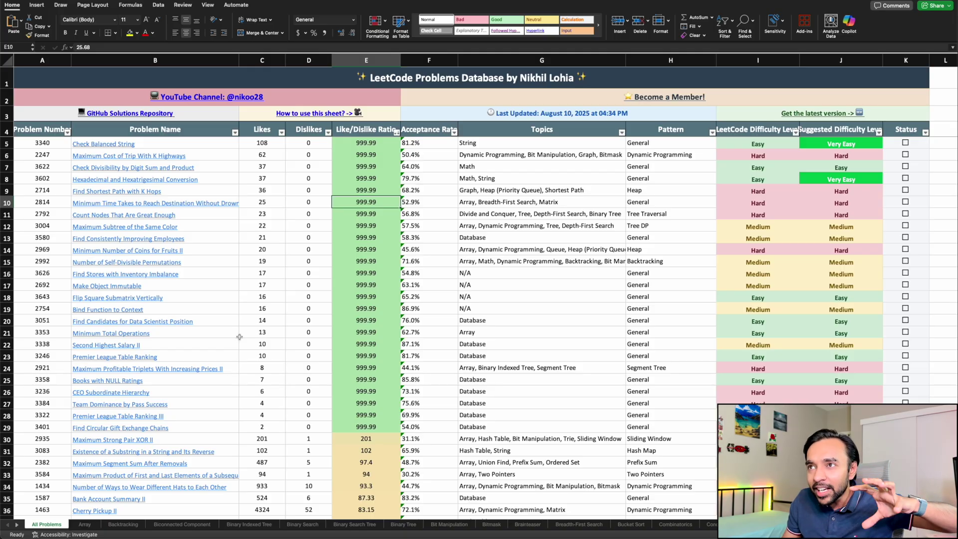
- Check the Dislikes and Likes values of the problems with the highest Like/Dislike Ratio
left_click(310, 225)
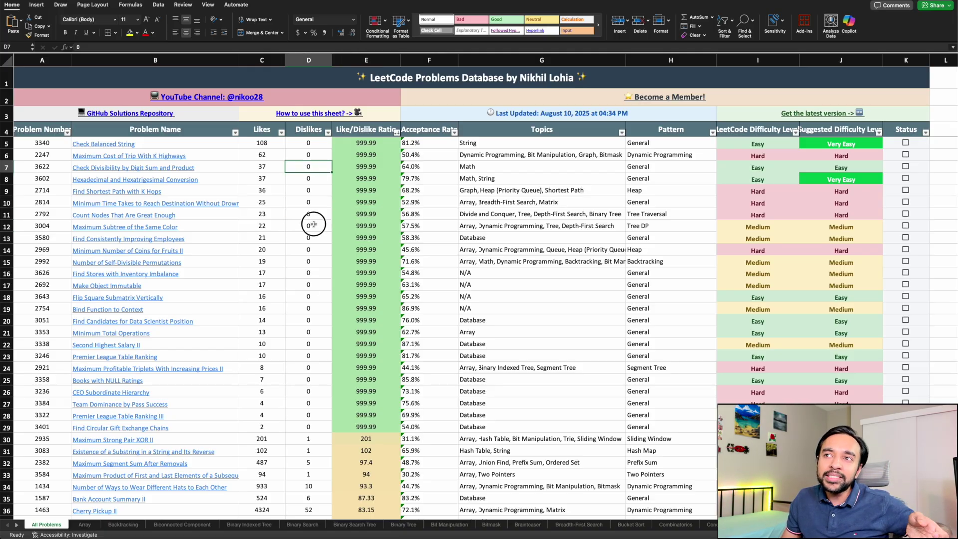
left_click(308, 283)
left_click(298, 331)
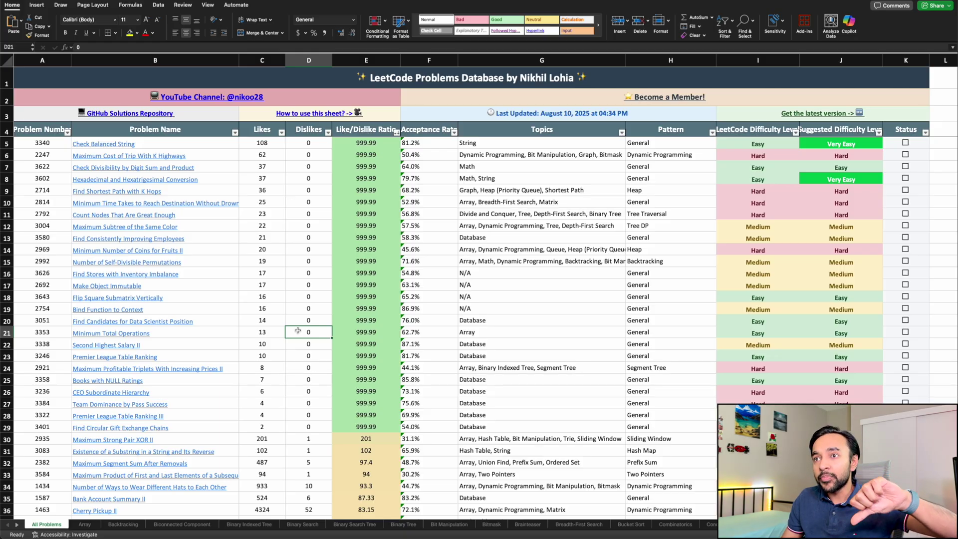
left_click(284, 340)
left_click(272, 331)
left_click(272, 300)
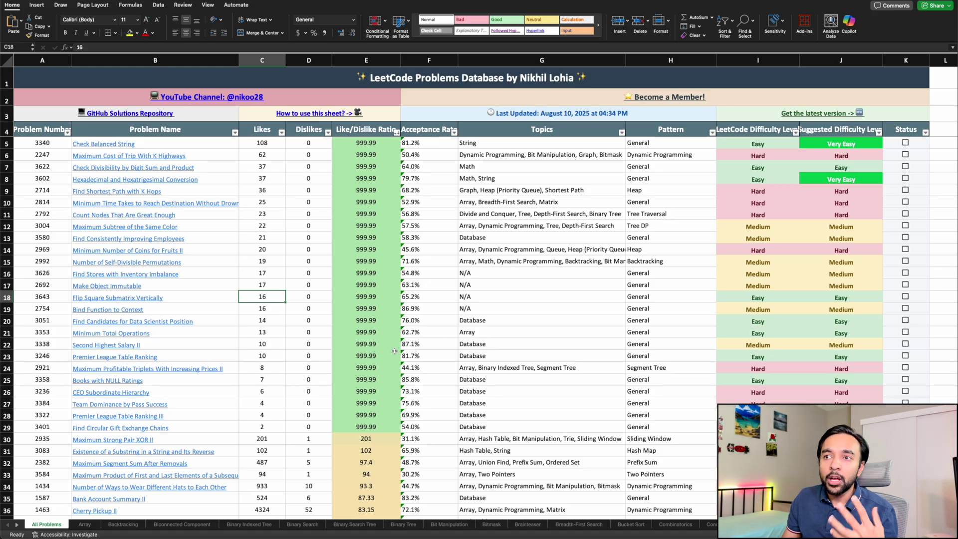
- Find Implement Trie (Prefix Tree) and compare its Likes, Dislikes and Like/Dislike Ratio
scroll(394, 351, "down", 5)
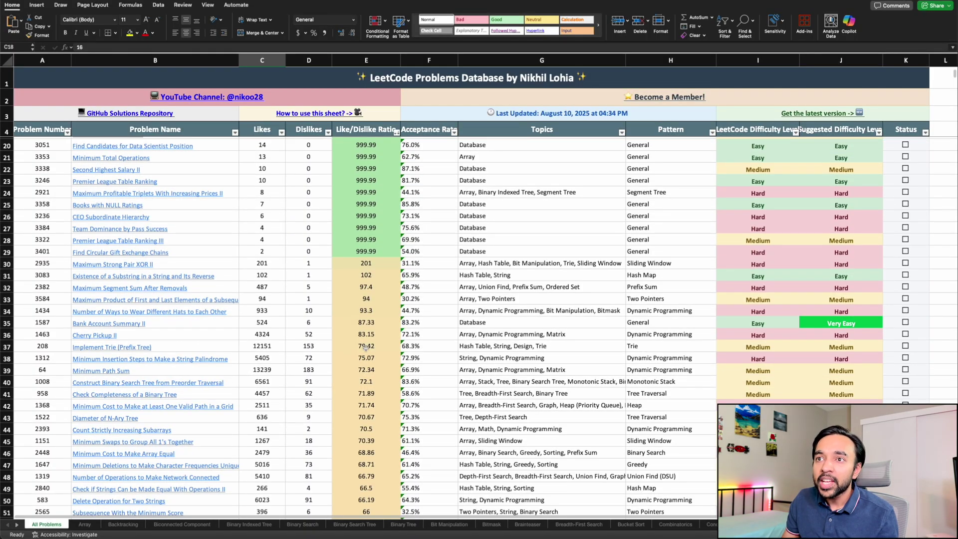
left_click(366, 347)
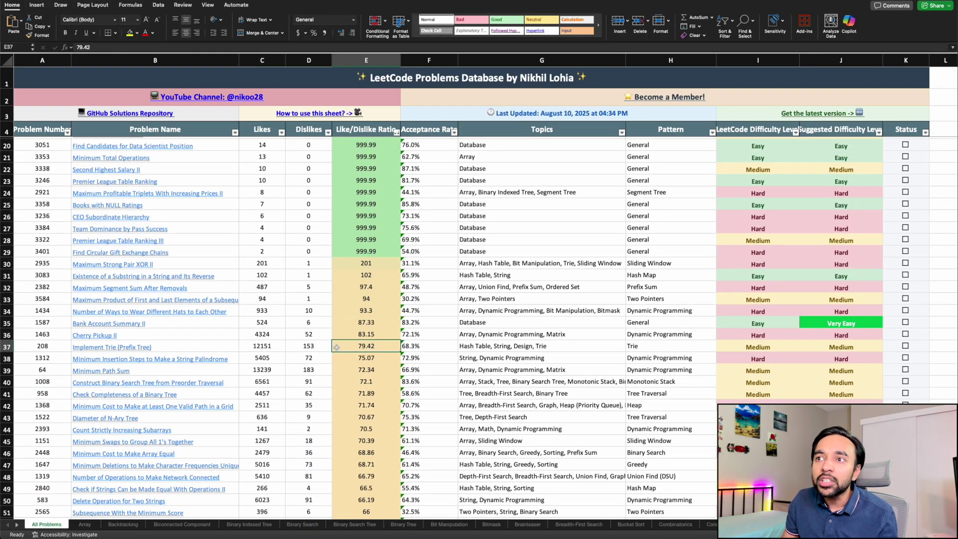
left_click_drag(338, 346, 255, 347)
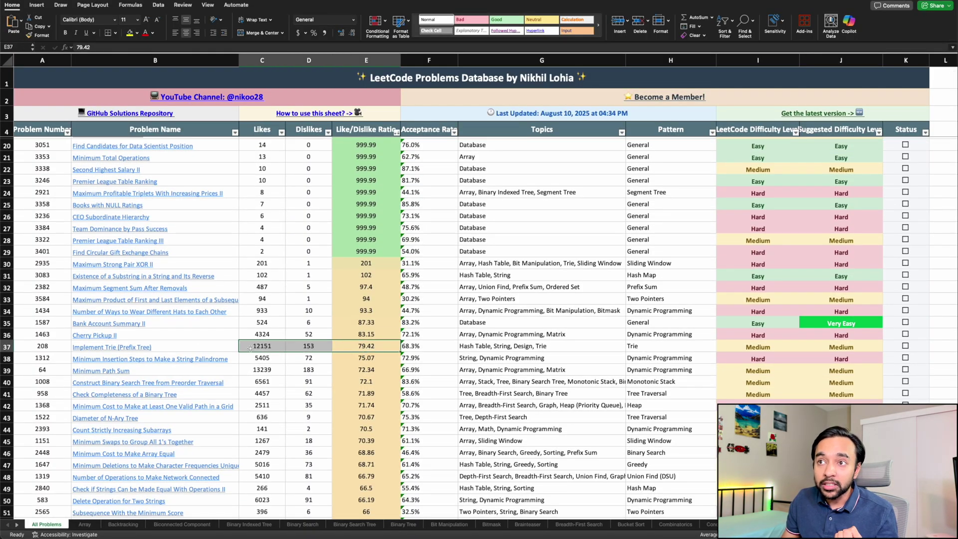
left_click(251, 348)
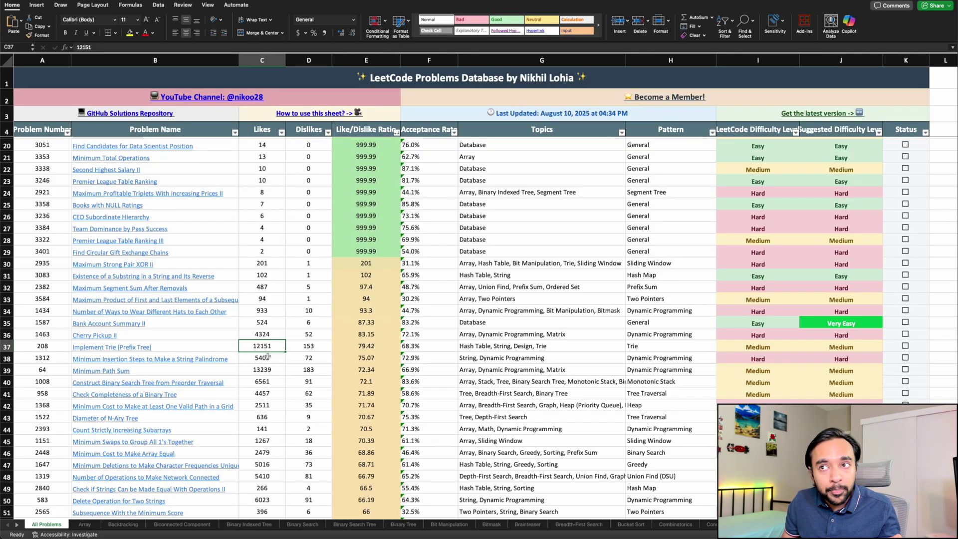
left_click(300, 349)
left_click(390, 344)
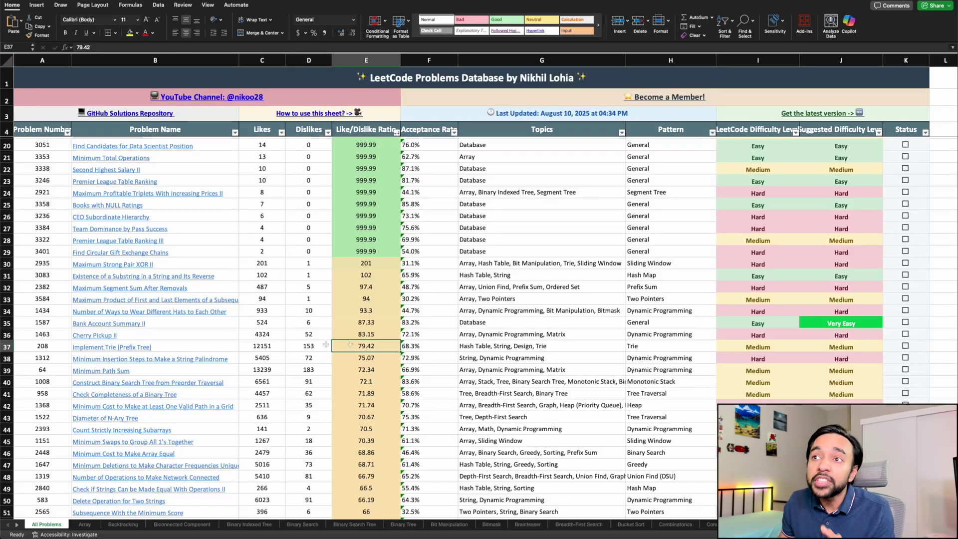
left_click(274, 346)
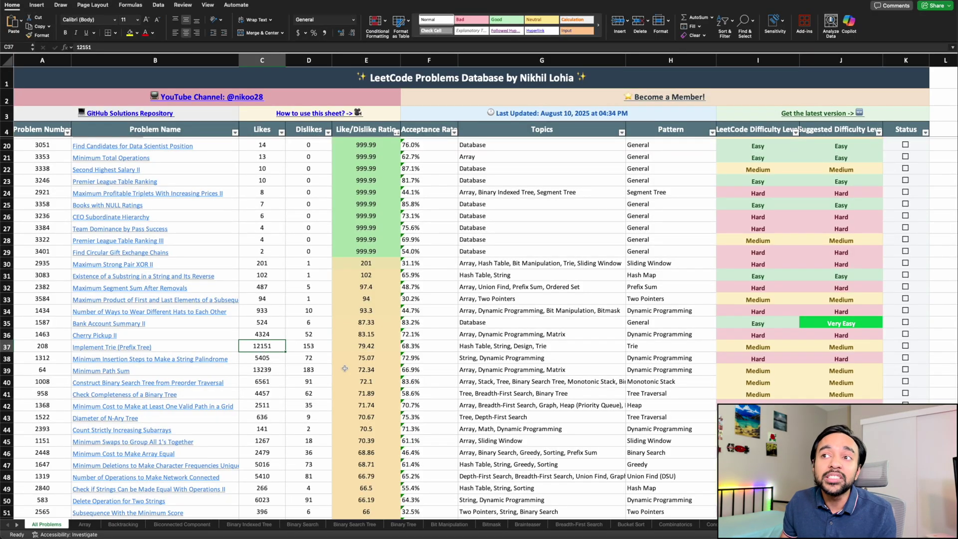
- Examine the Likes, Dislikes and Like/Dislike Ratio of Minimum Path Sum and Longest Common Subsequence
left_click(236, 370)
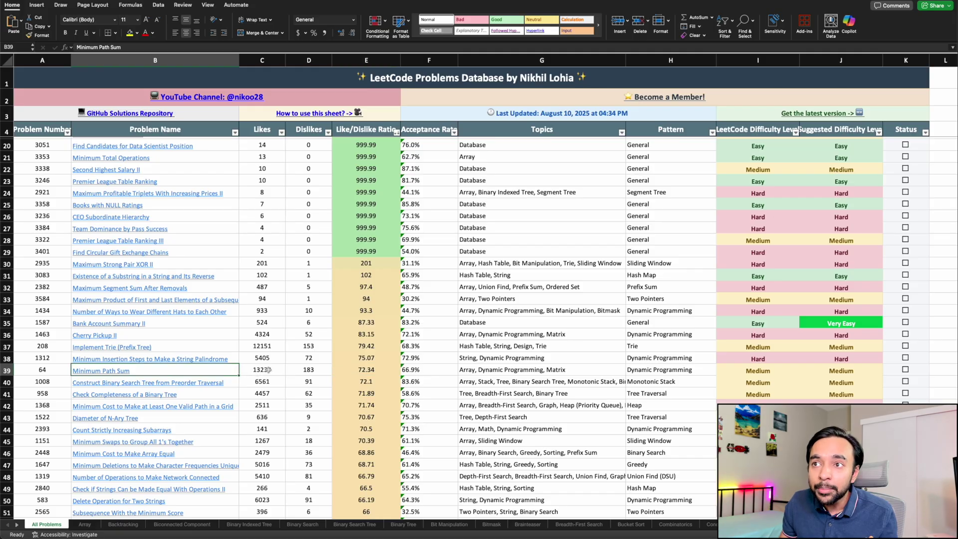
scroll(321, 368, "down", 5)
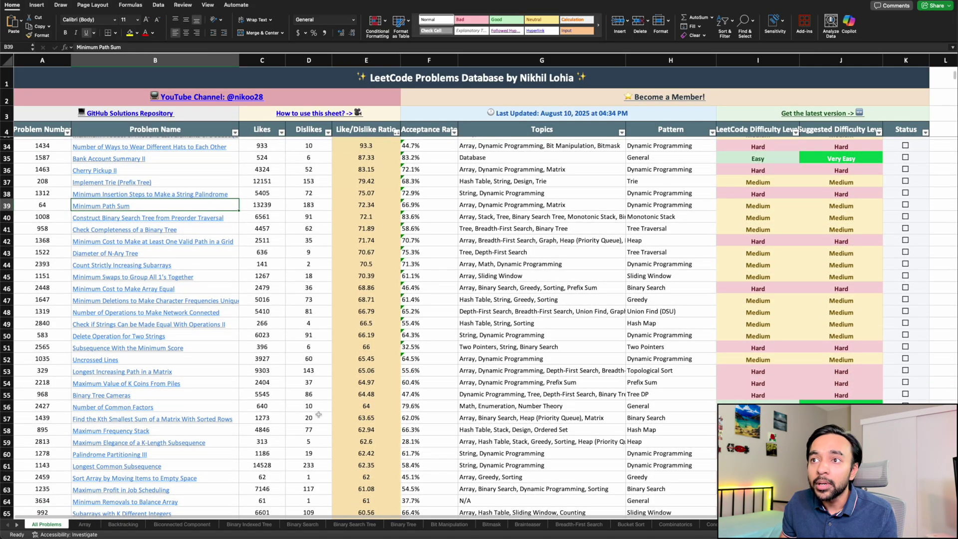
scroll(277, 355, "down", 3)
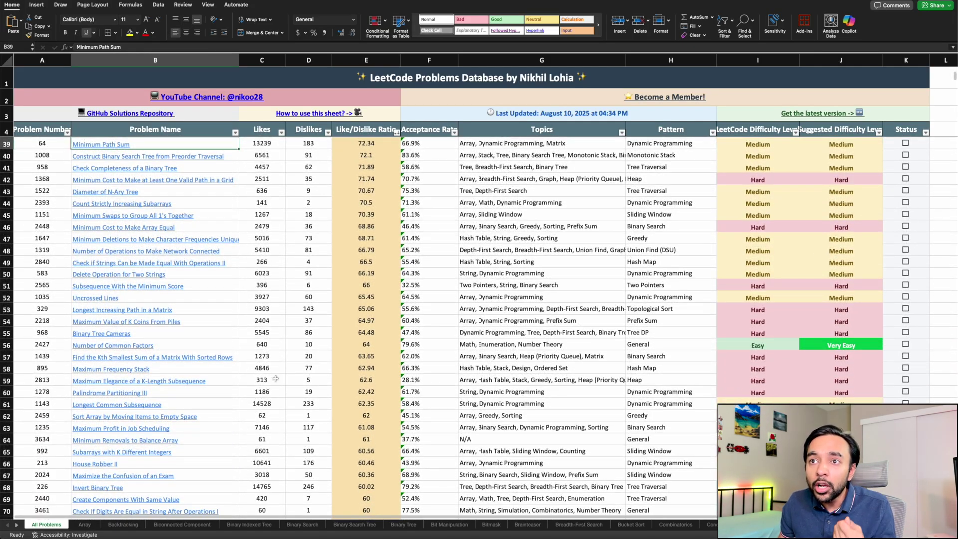
left_click(270, 404)
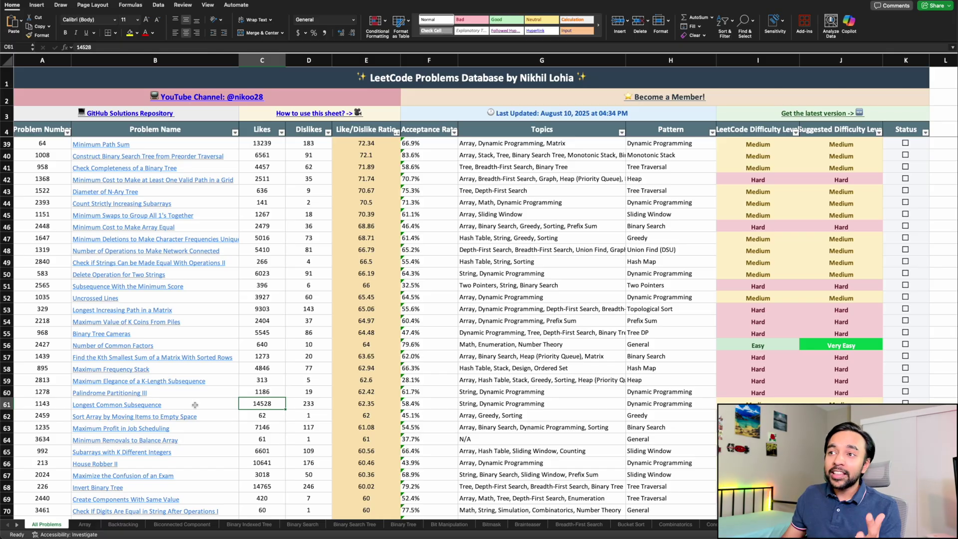
- Undo the Like/Dislike Ratio sort on the All Problems sheet
scroll(474, 347, "up", 10)
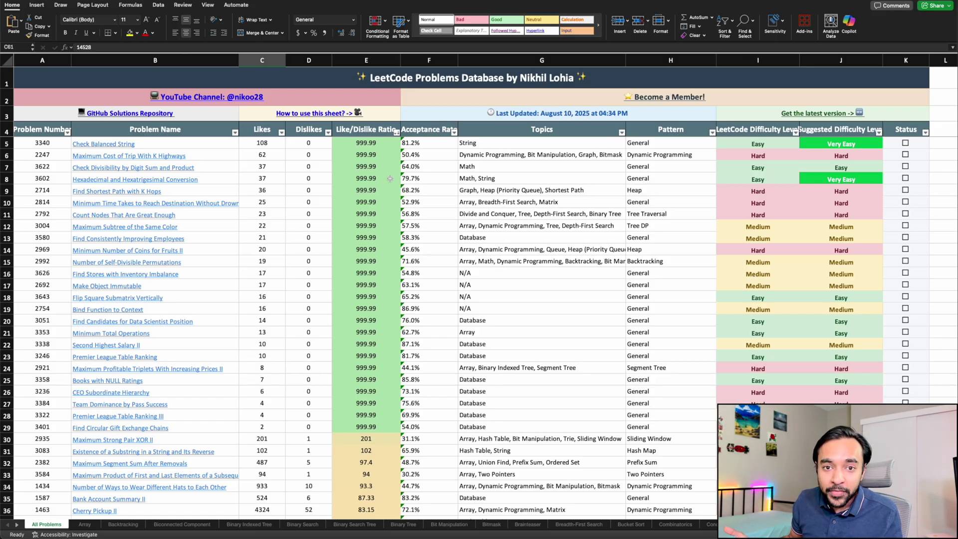
key("ctrl+z")
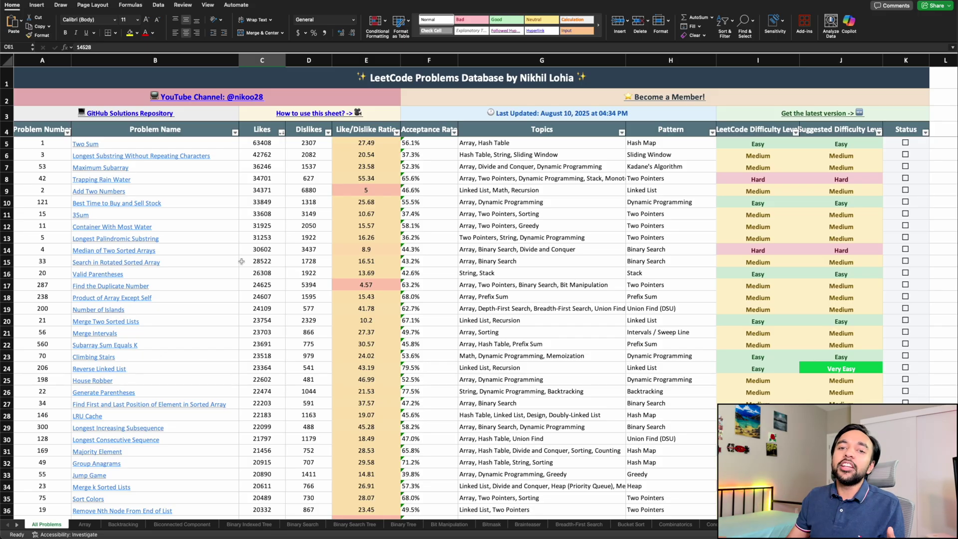